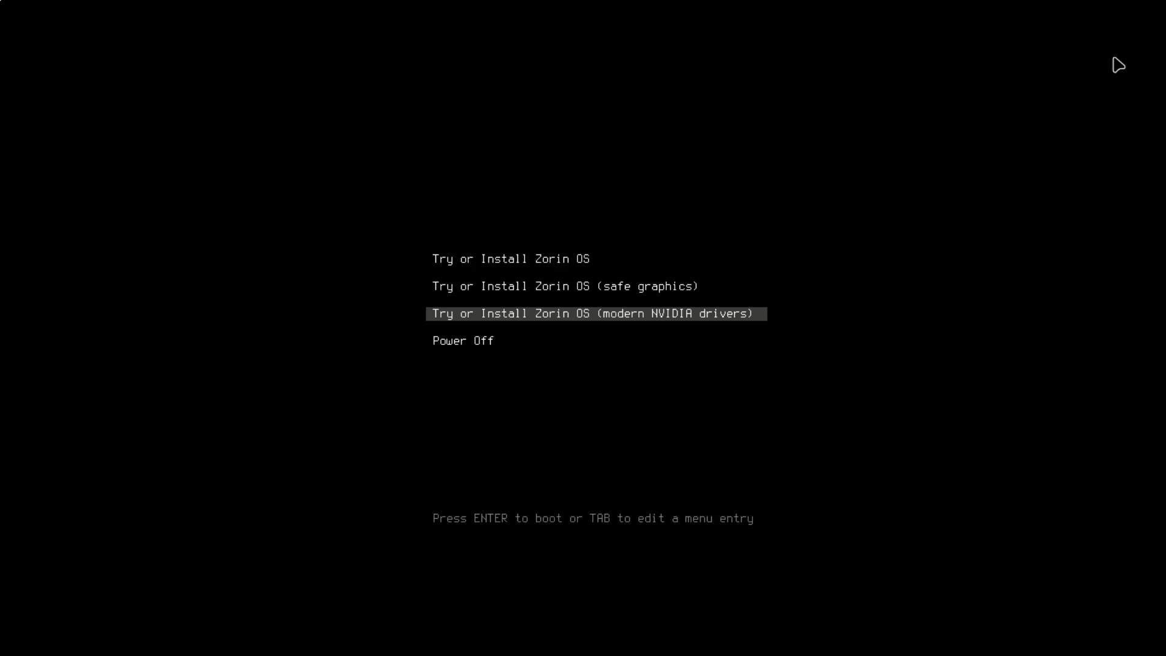
# Step: Move the boot menu selection up from the NVIDIA drivers entry
pyautogui.press('Up')
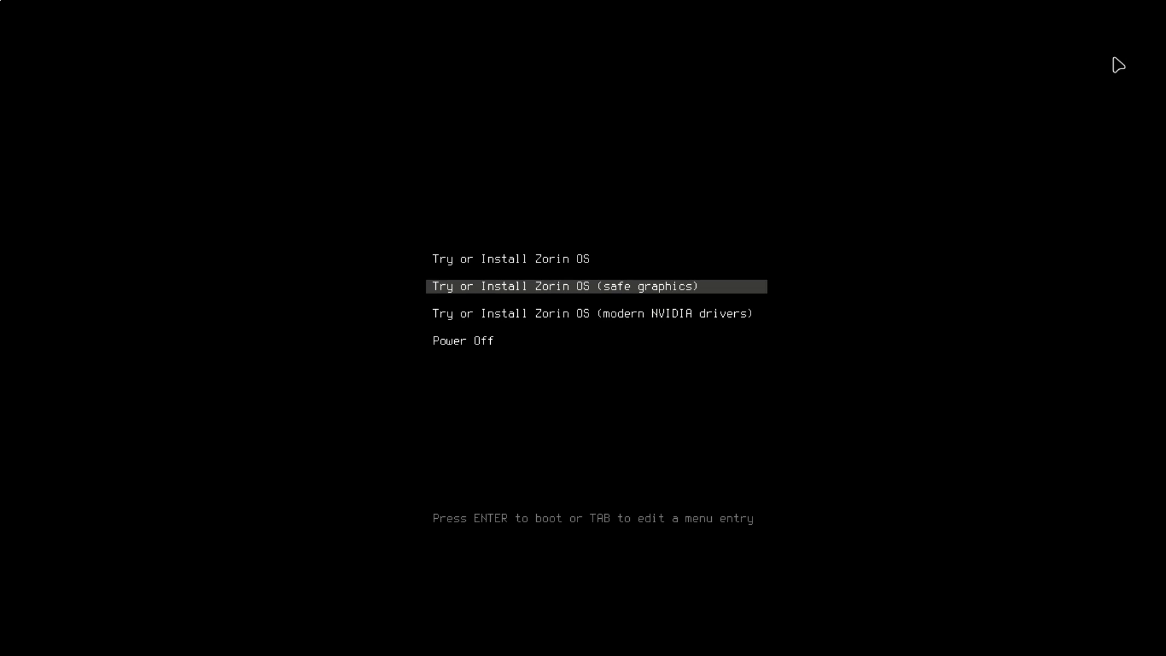
# Step: Select the standard 'Try or Install Zorin OS' entry and let the live session load
pyautogui.press('Up')
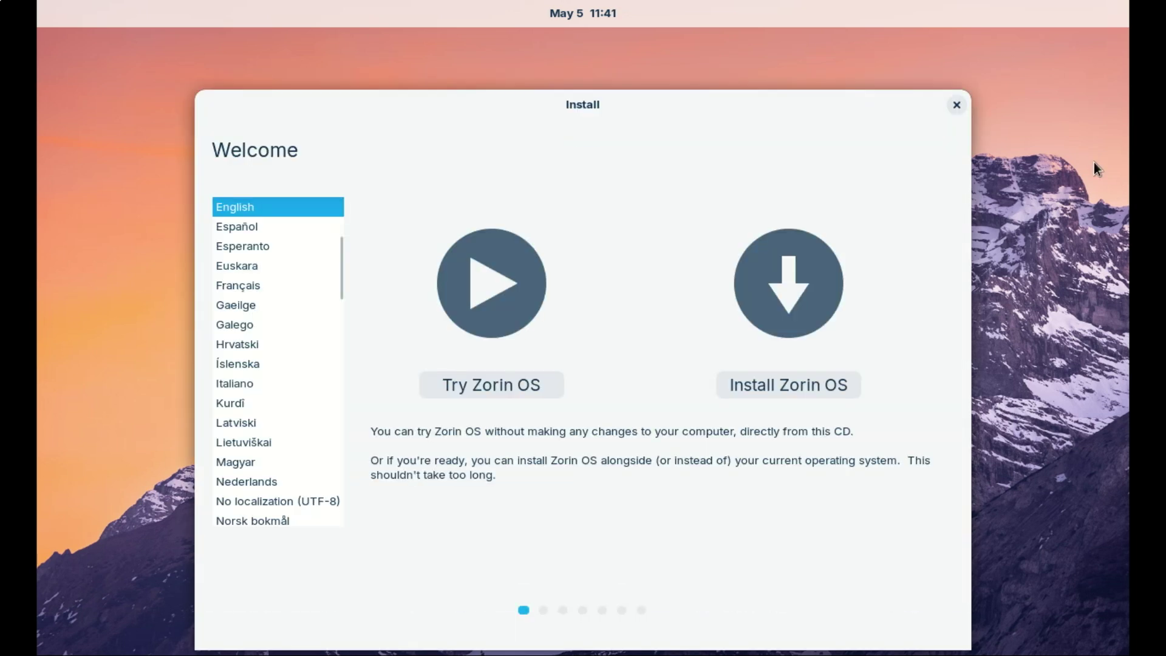
# Step: Choose Install Zorin OS, keep the English (US) keyboard, and accept updates and third-party software
pyautogui.click(783, 388)
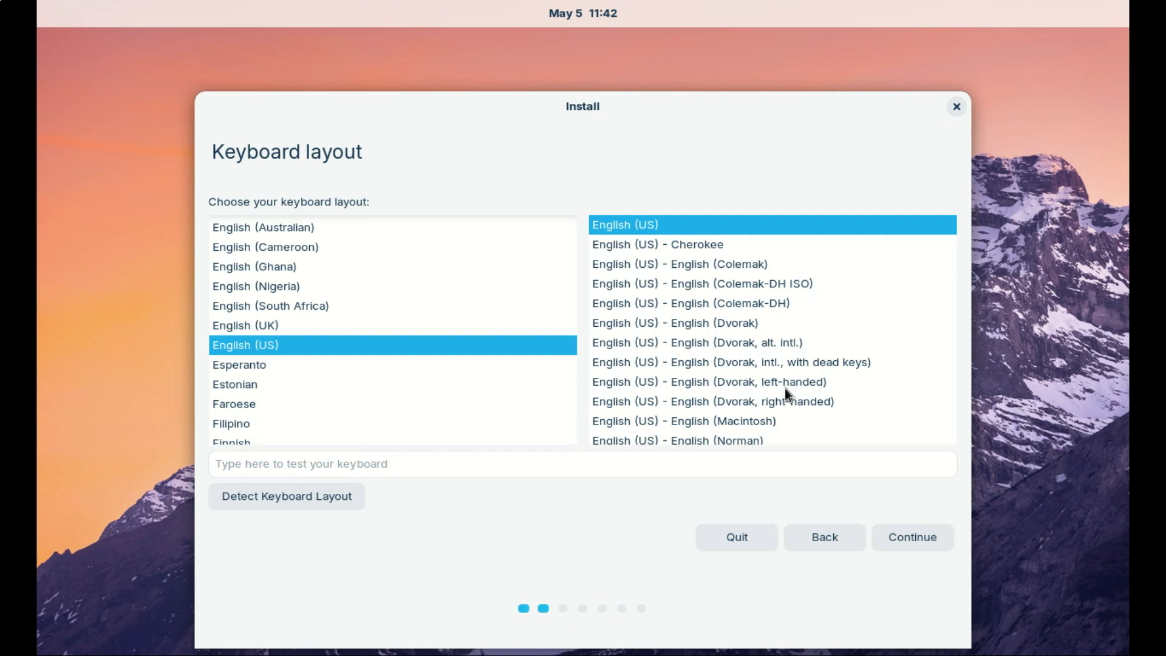
pyautogui.click(916, 538)
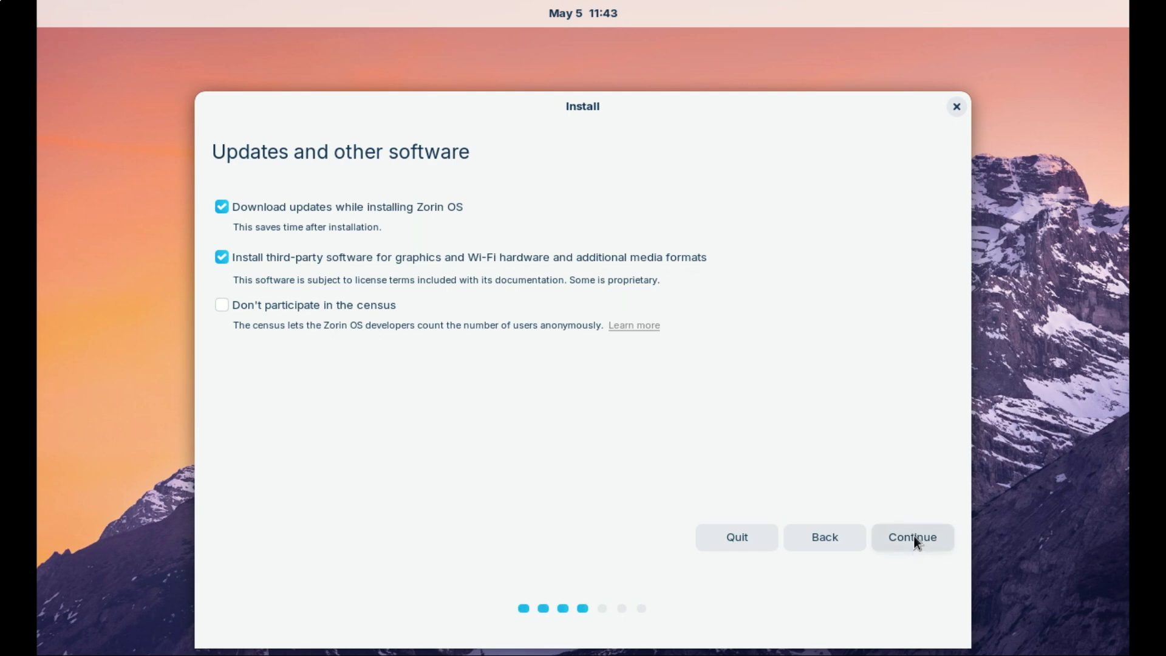
pyautogui.click(914, 536)
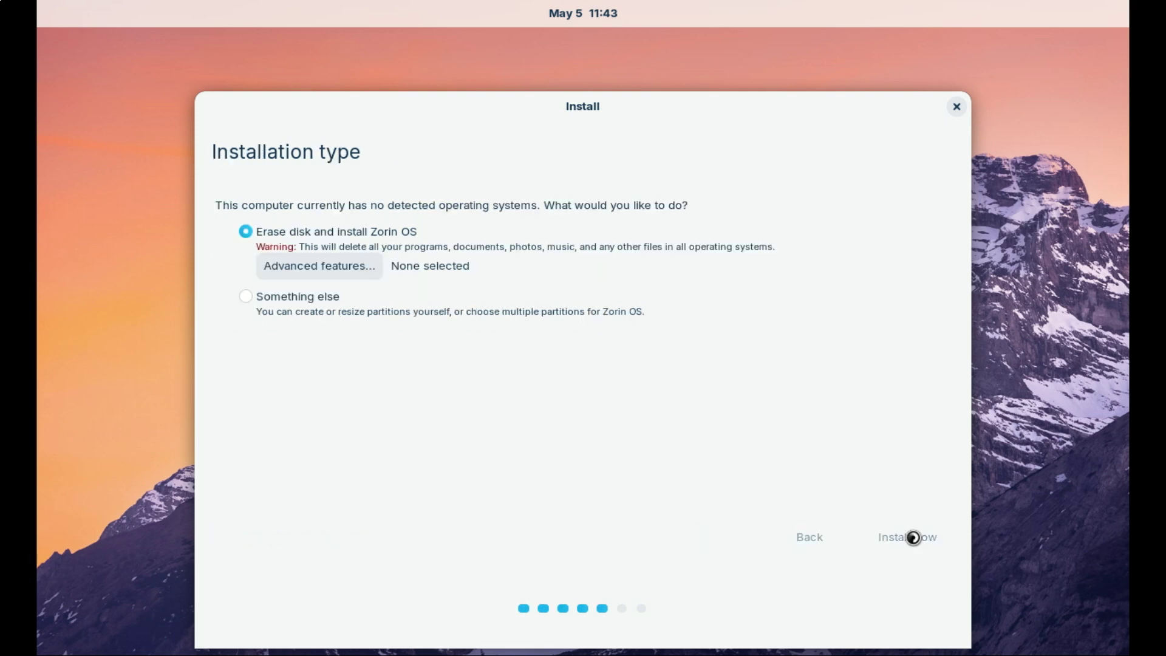
# Step: Erase the disk, confirm the partition changes, and accept Lusaka as the location
pyautogui.click(913, 538)
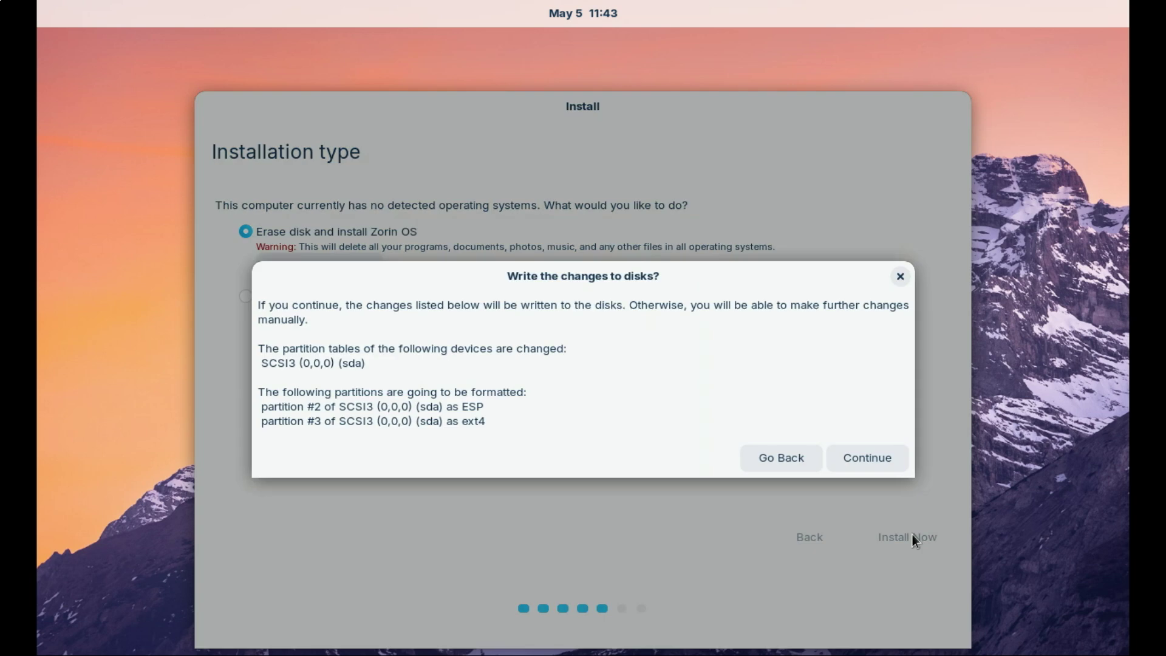
pyautogui.click(859, 459)
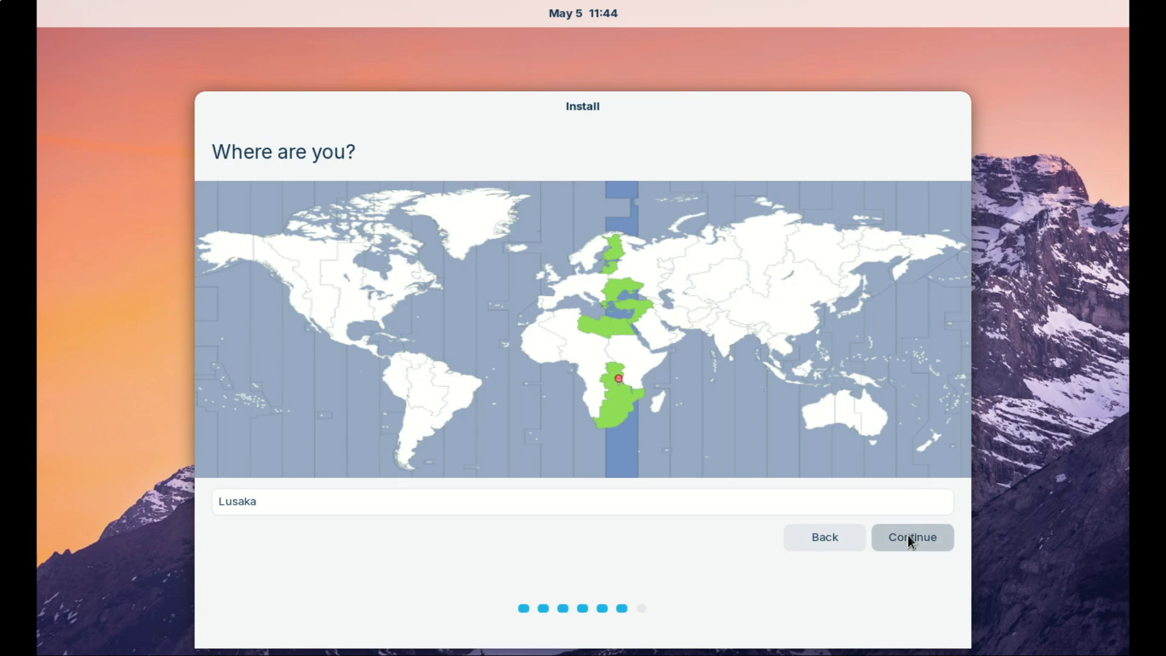
pyautogui.click(910, 537)
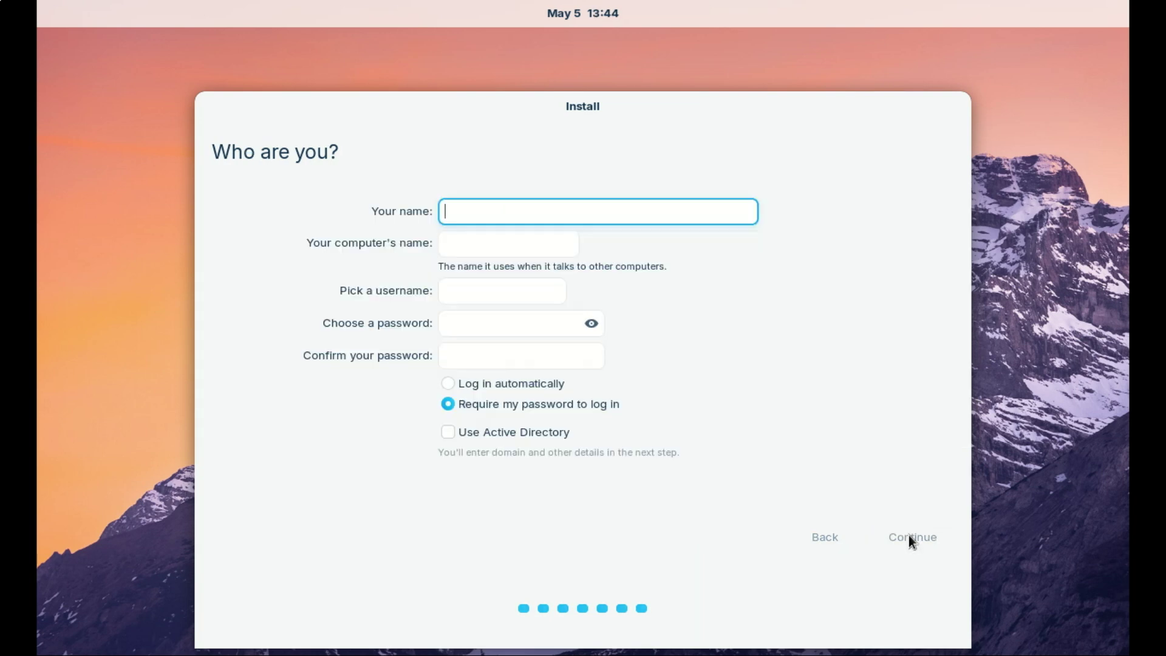
# Step: Enter the user's name and account password, then continue to finish installing
pyautogui.write('zack')
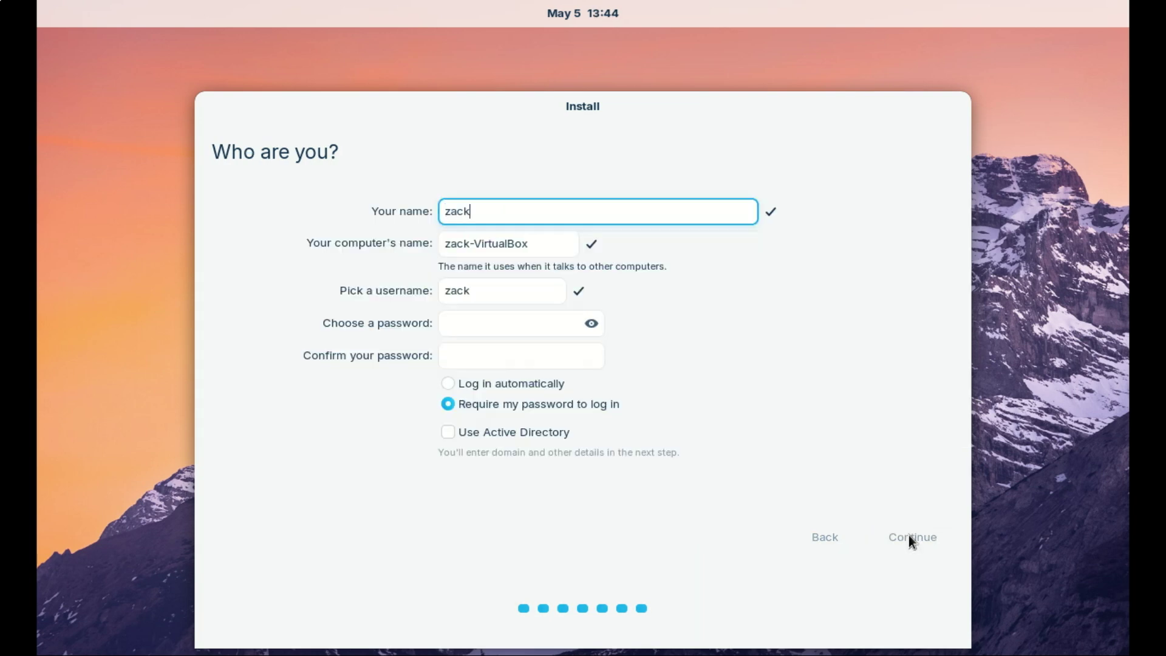
pyautogui.press('Tab')
pyautogui.press('Tab')
pyautogui.press('Tab')
pyautogui.write('password')
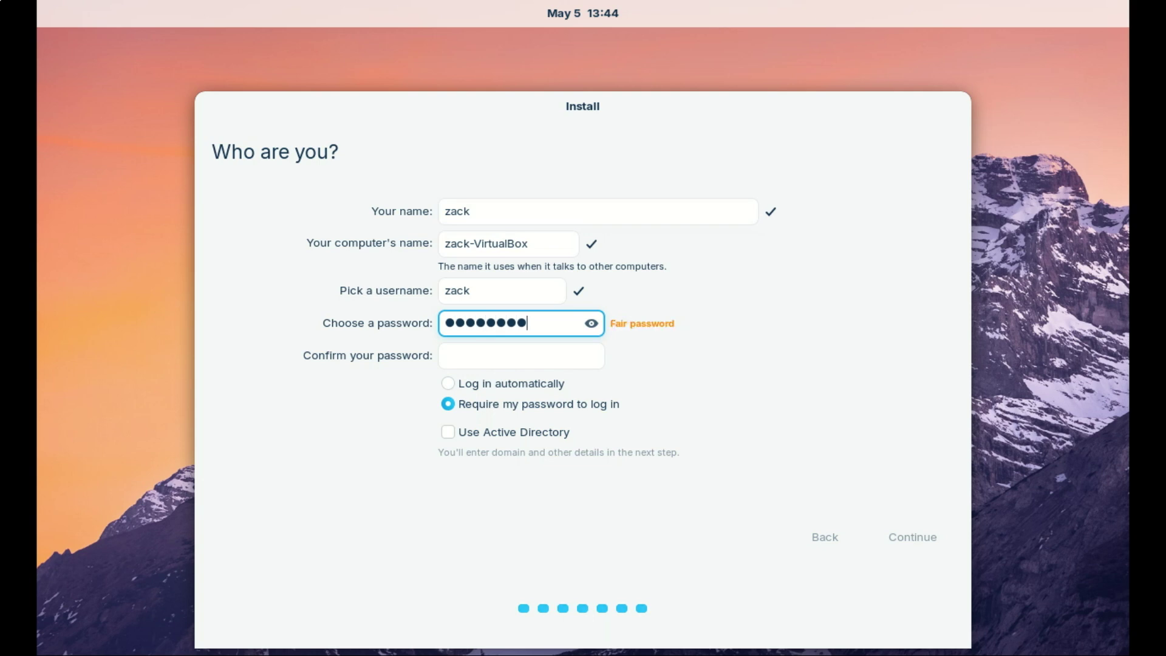
pyautogui.write('1')
pyautogui.press('Tab')
pyautogui.write('password1')
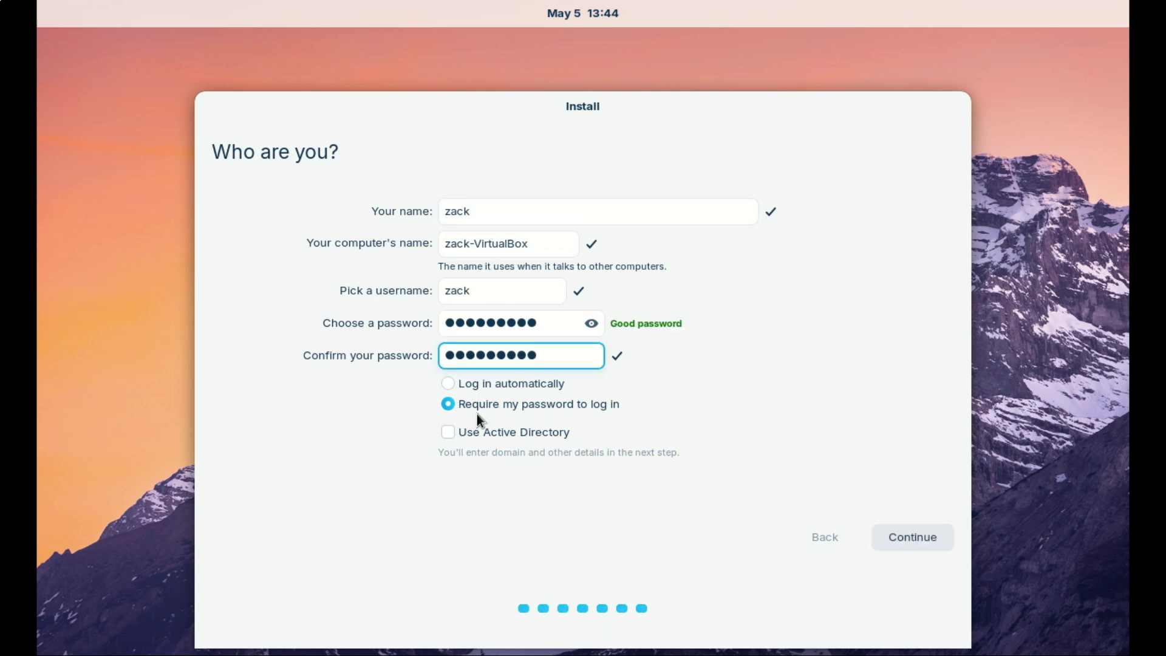
pyautogui.click(921, 539)
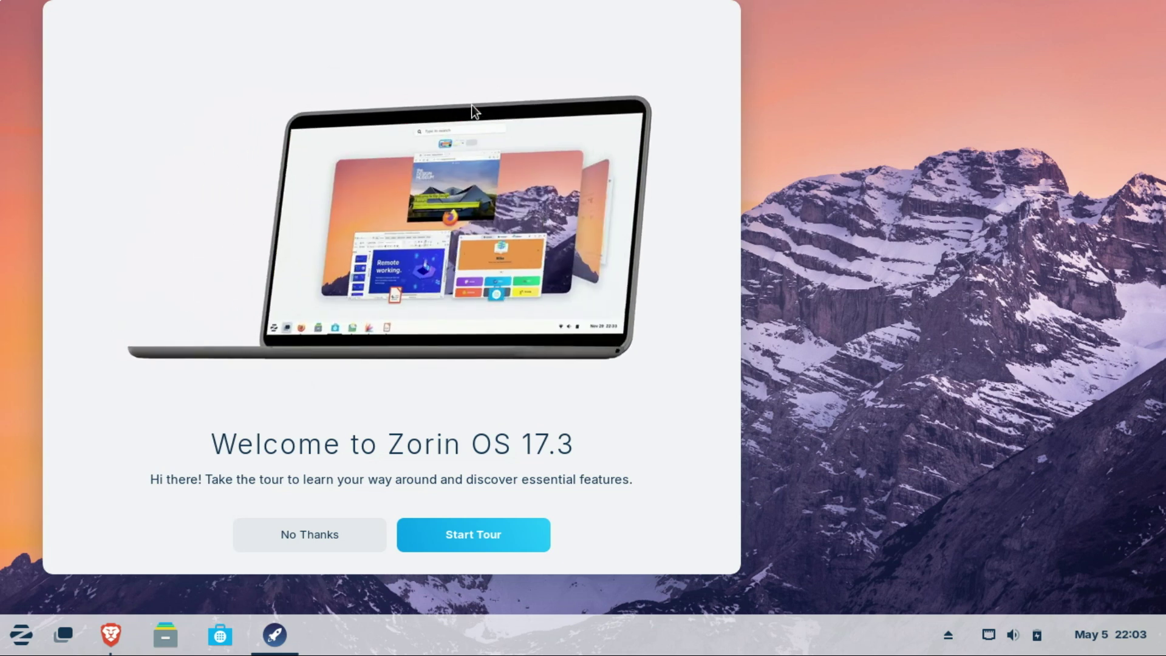
# Step: Move the welcome window toward the centre, start the tour and advance one page
pyautogui.moveTo(446, 54); pyautogui.dragTo(630, 59)
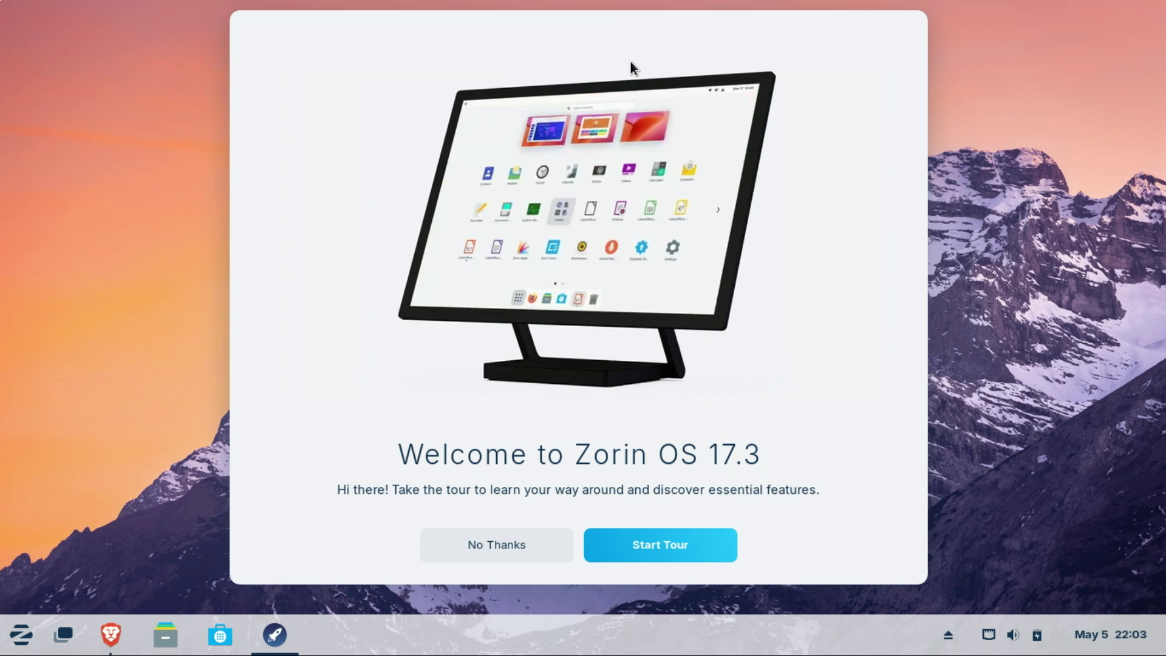
pyautogui.click(679, 543)
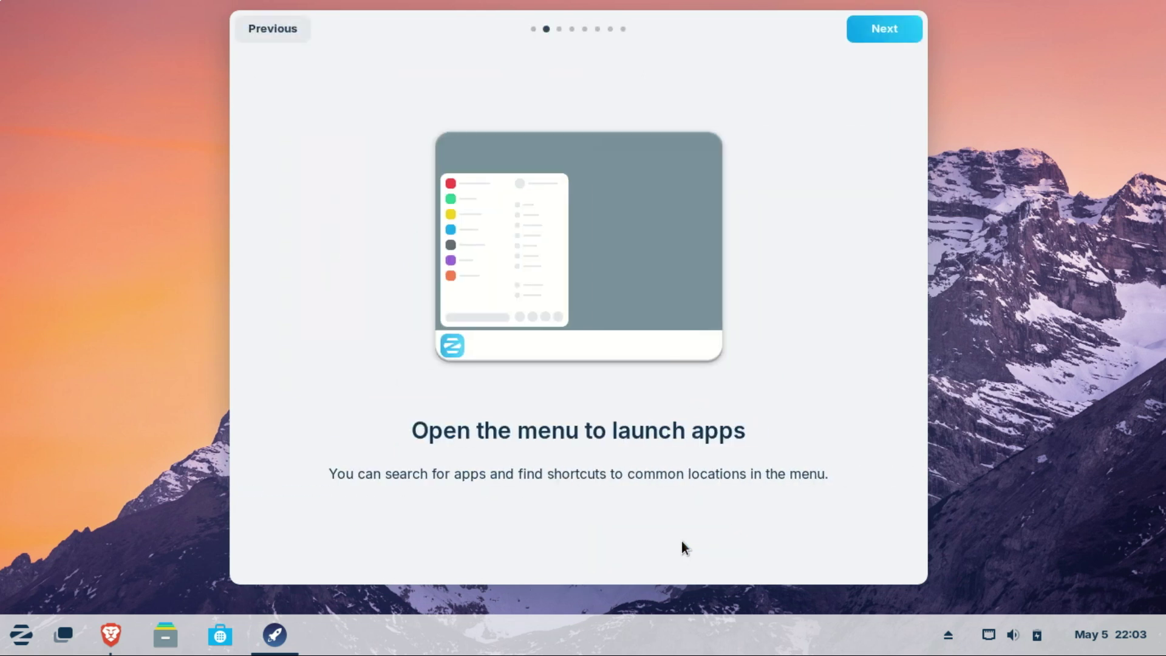
pyautogui.click(882, 34)
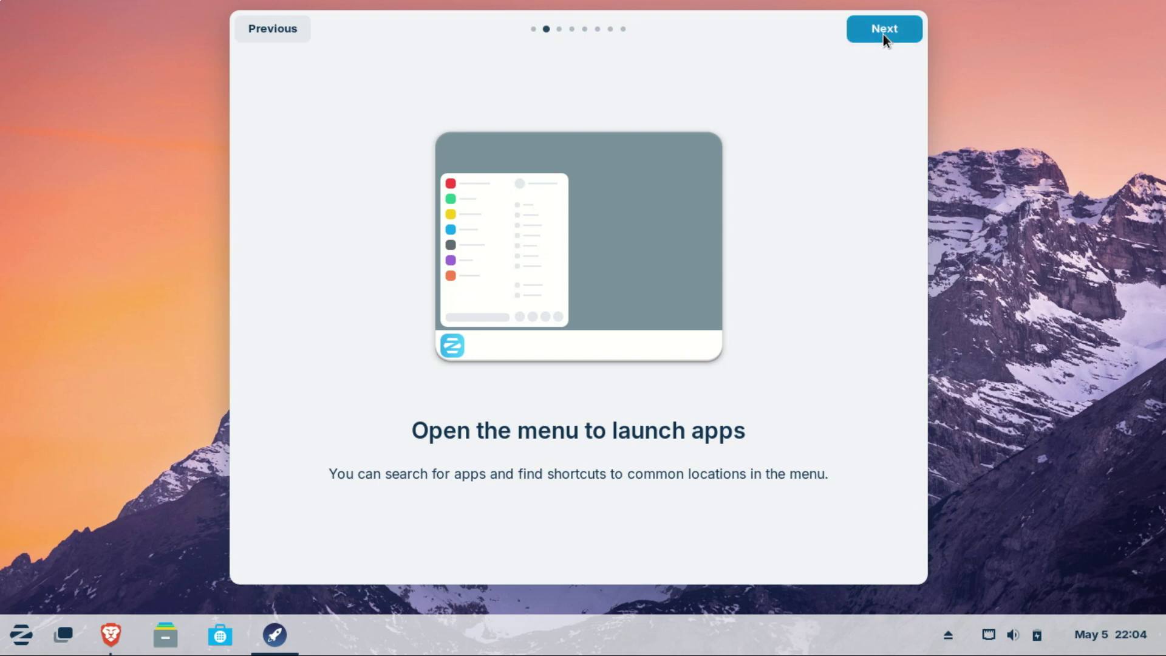
# Step: Launch Zorin Appearance, try the labelled-taskbar layout, then restore the original layout
pyautogui.click(593, 447)
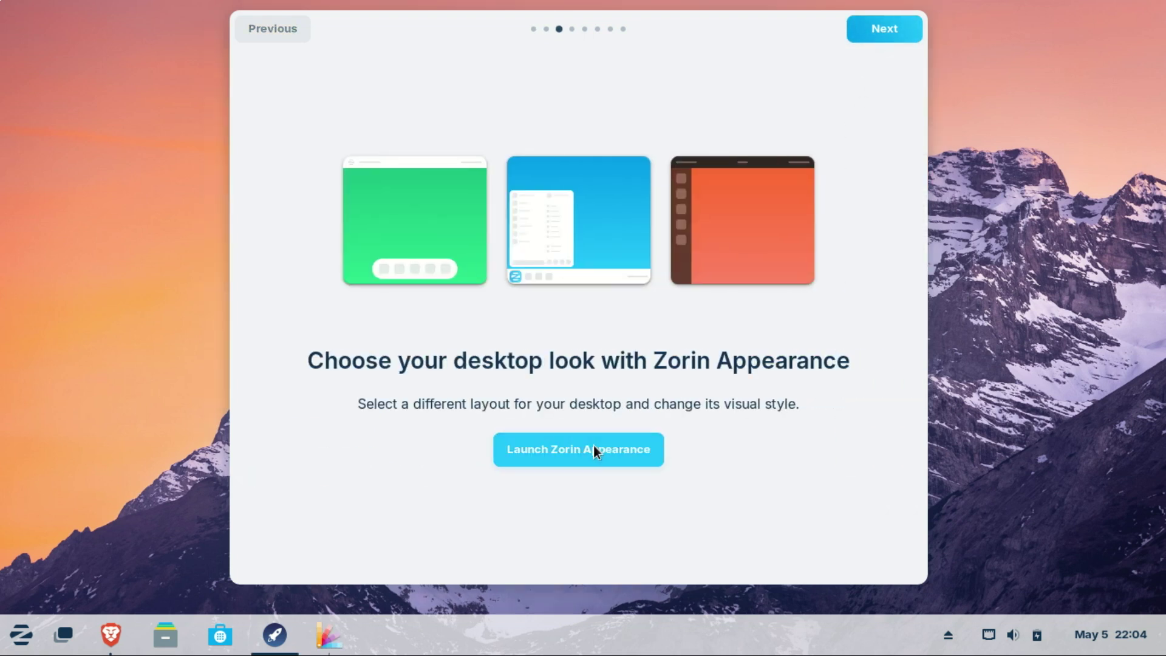
pyautogui.click(547, 182)
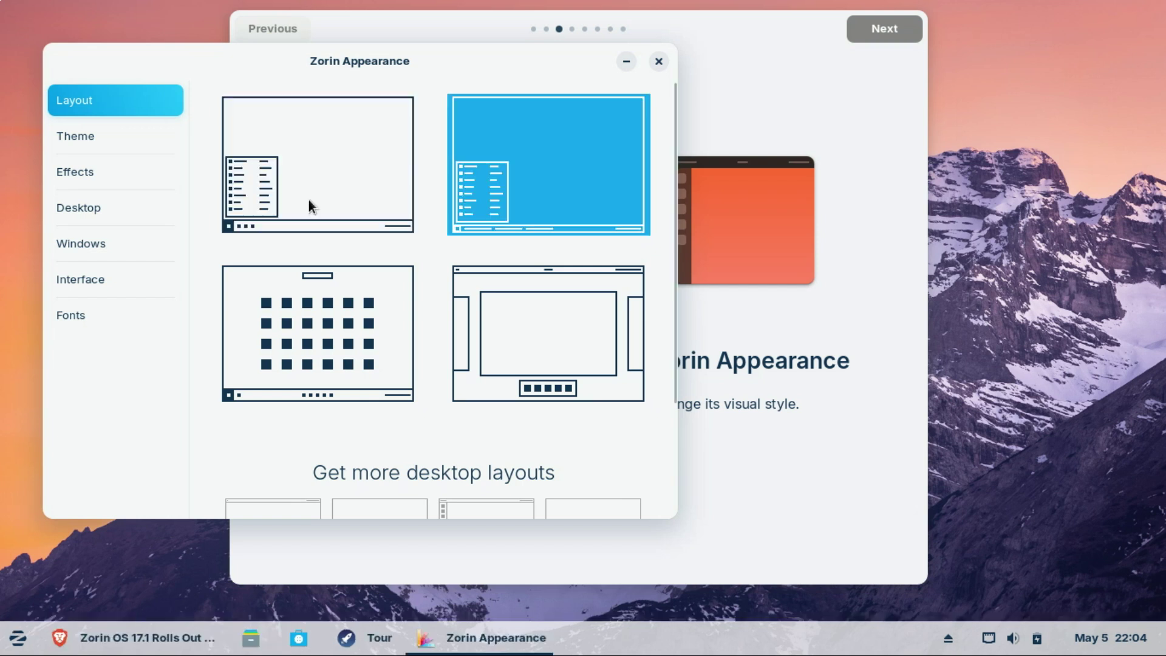
pyautogui.click(309, 200)
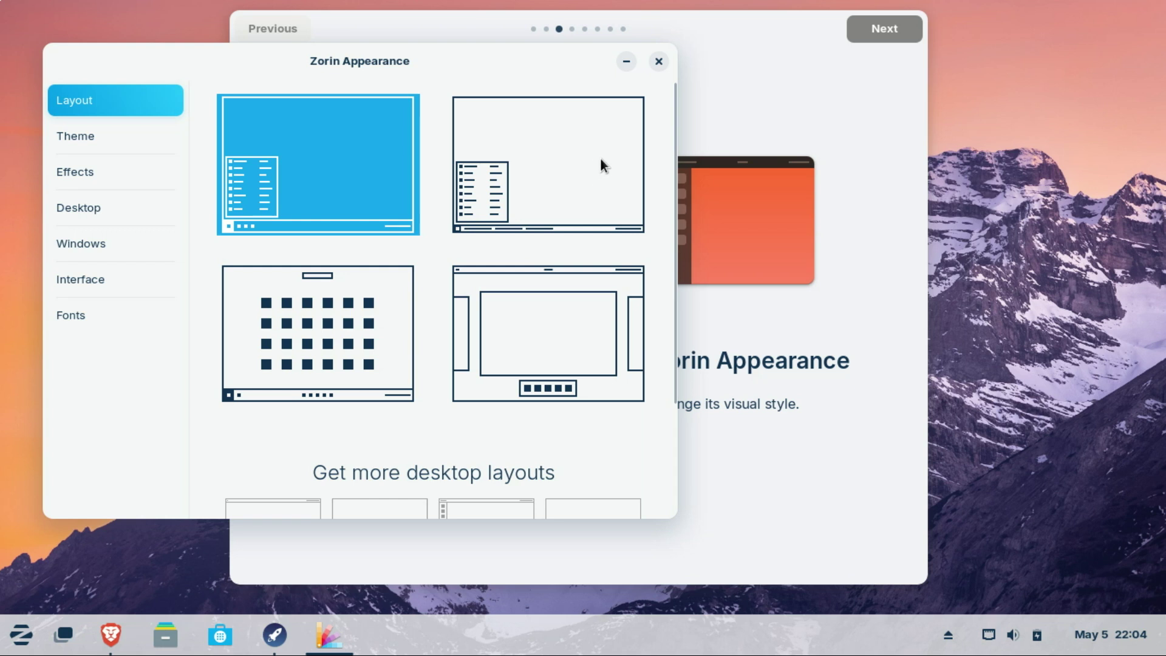
pyautogui.moveTo(670, 260); pyautogui.dragTo(653, 399)
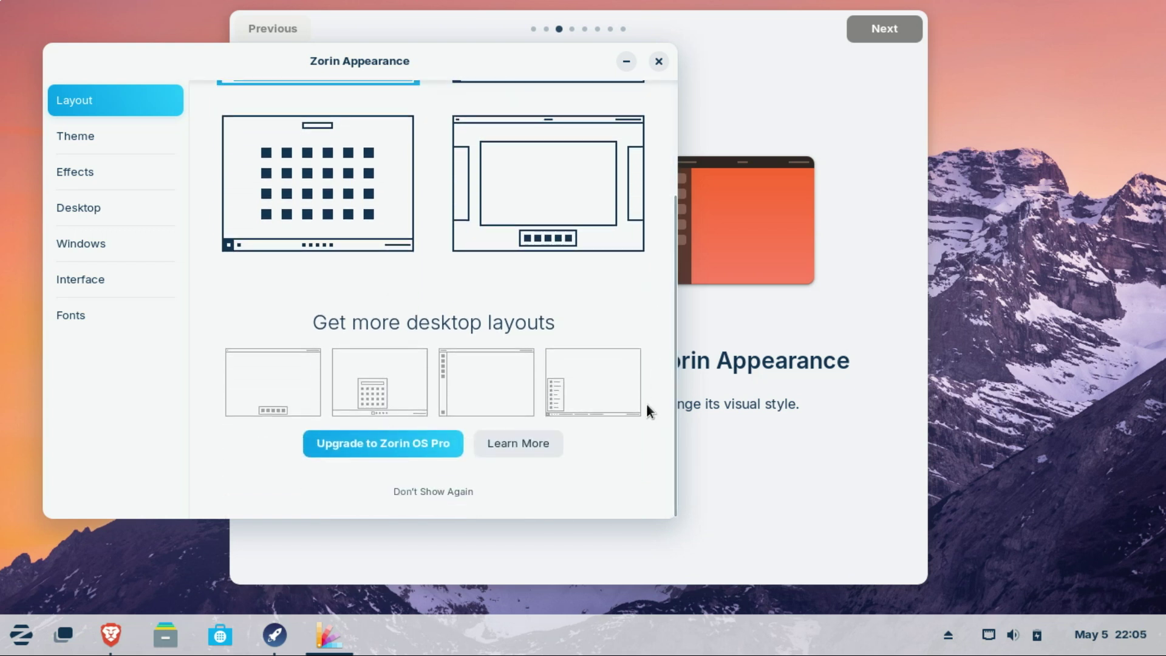
# Step: Open the Zorin OS Pro page, read down to Zorin Installation Support, then close the browser
pyautogui.click(528, 446)
pyautogui.scroll(-3, 1160, 104)
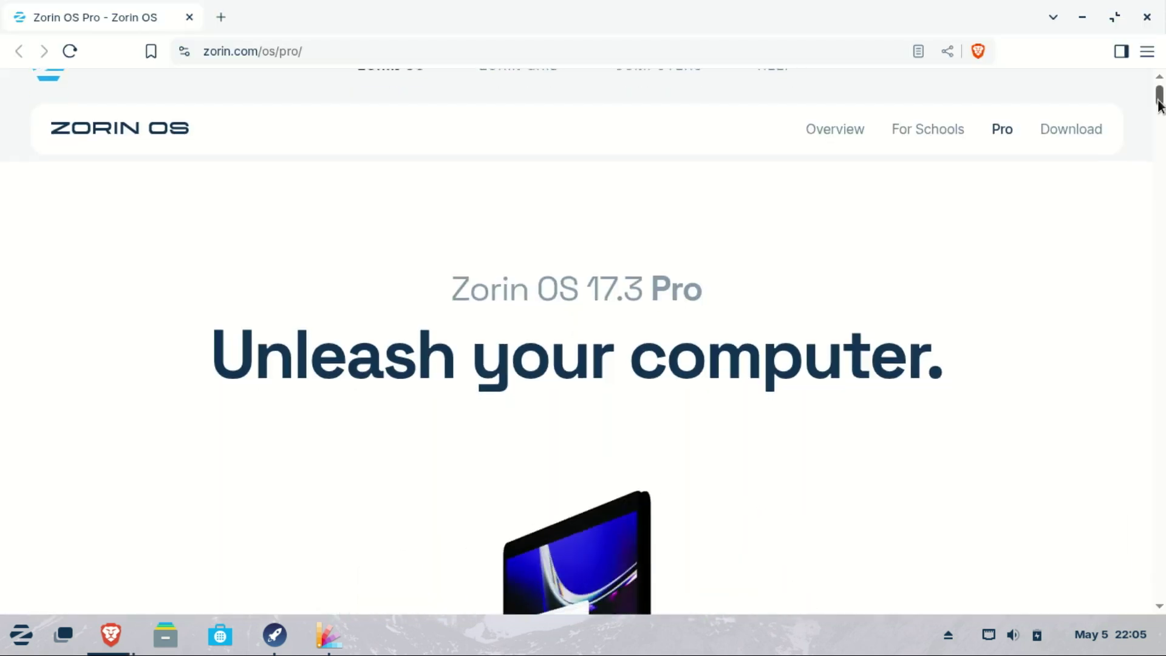
pyautogui.scroll(-5, 1160, 104)
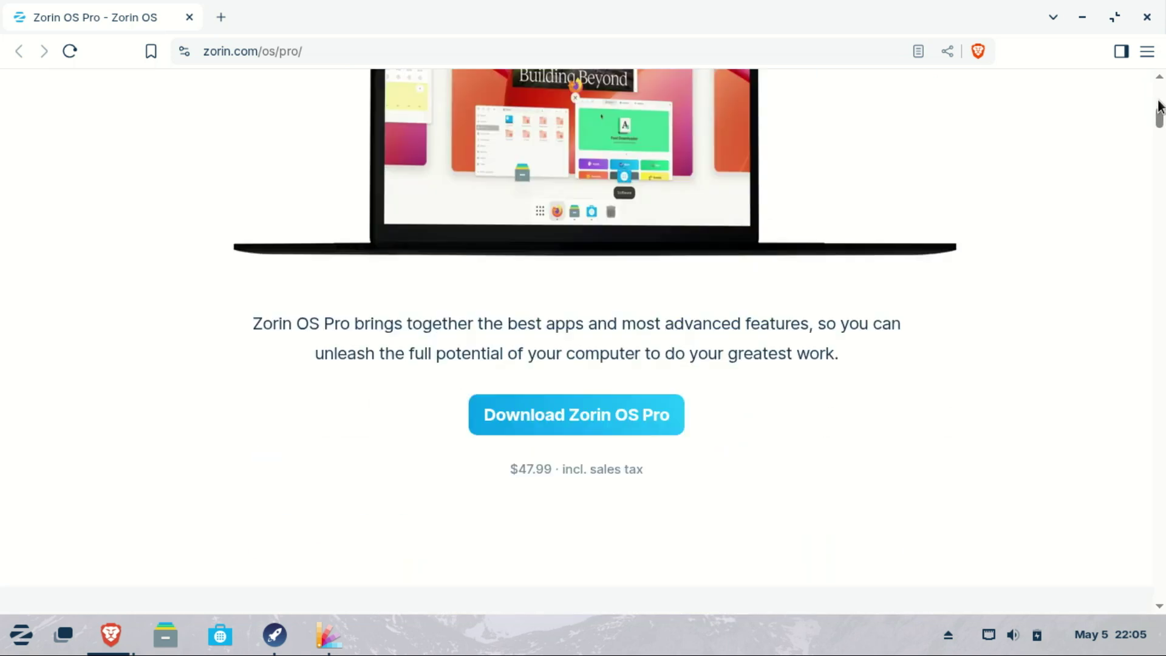
pyautogui.scroll(-10, 1160, 105)
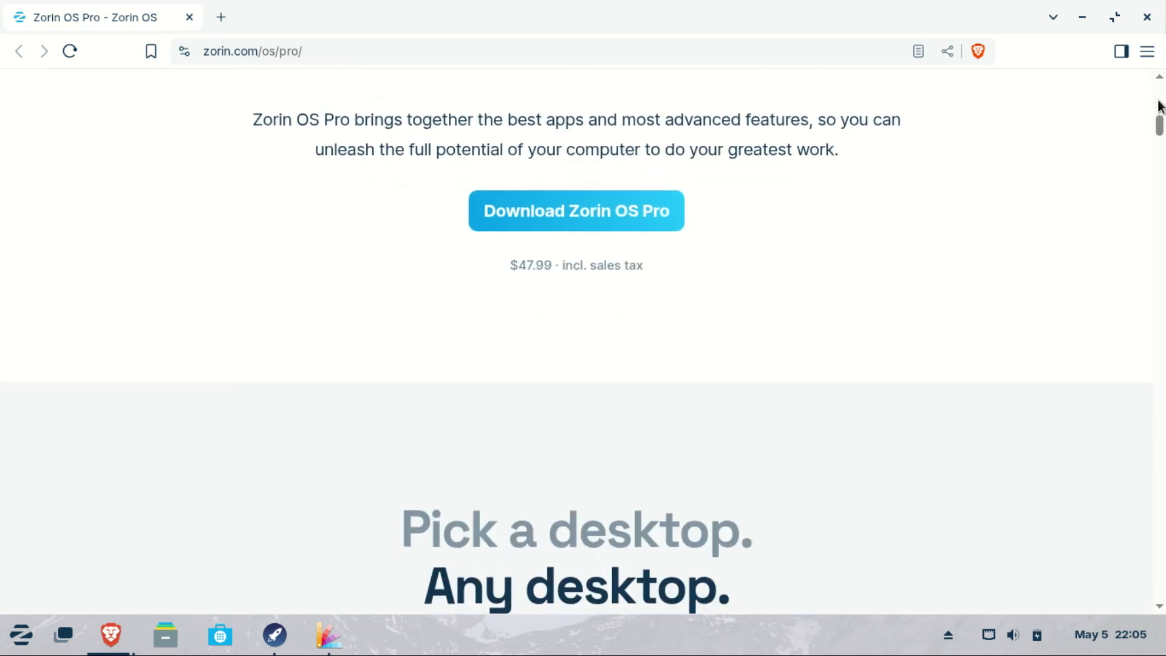
pyautogui.scroll(-1, 1159, 105)
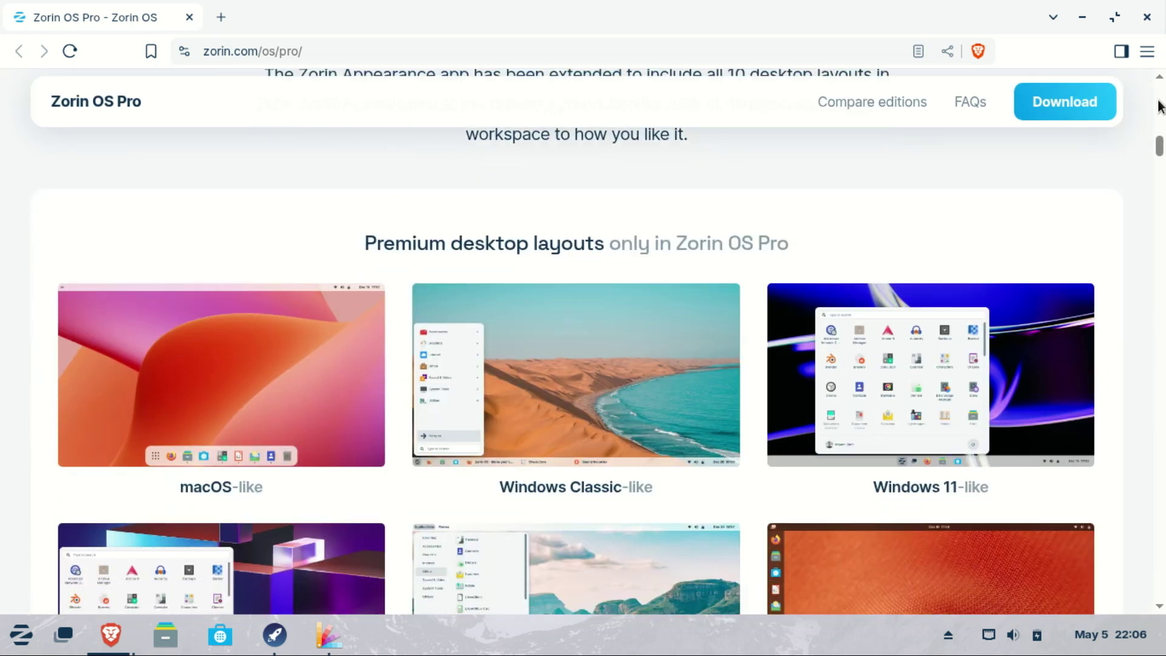
pyautogui.scroll(-1, 1159, 105)
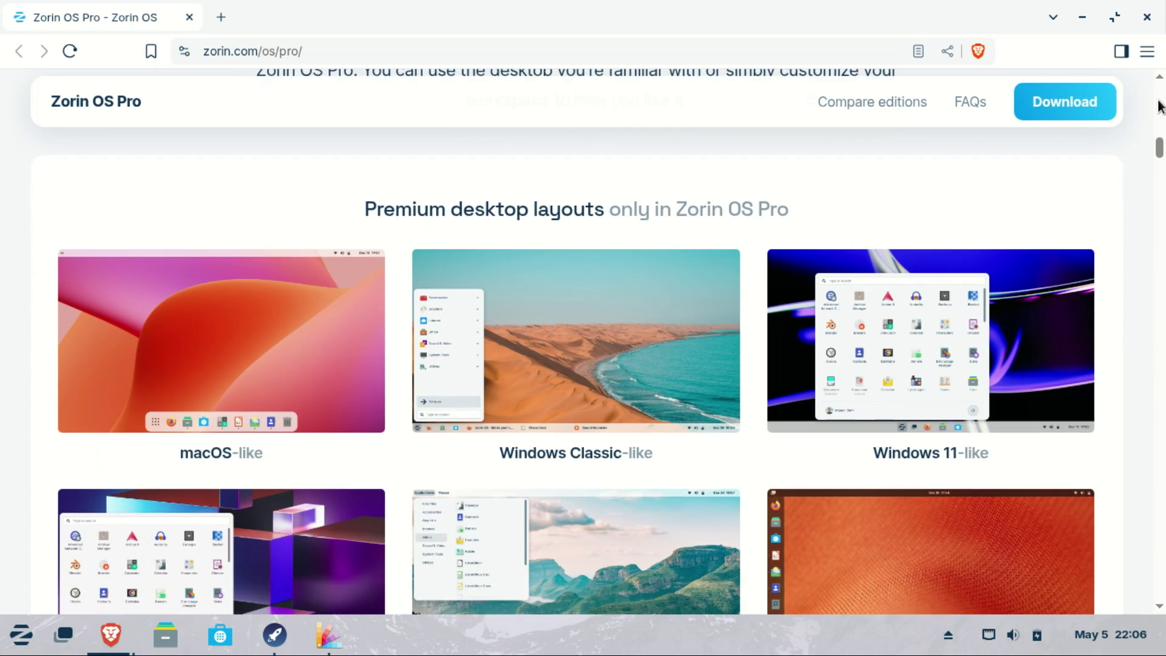
pyautogui.scroll(-1, 1160, 104)
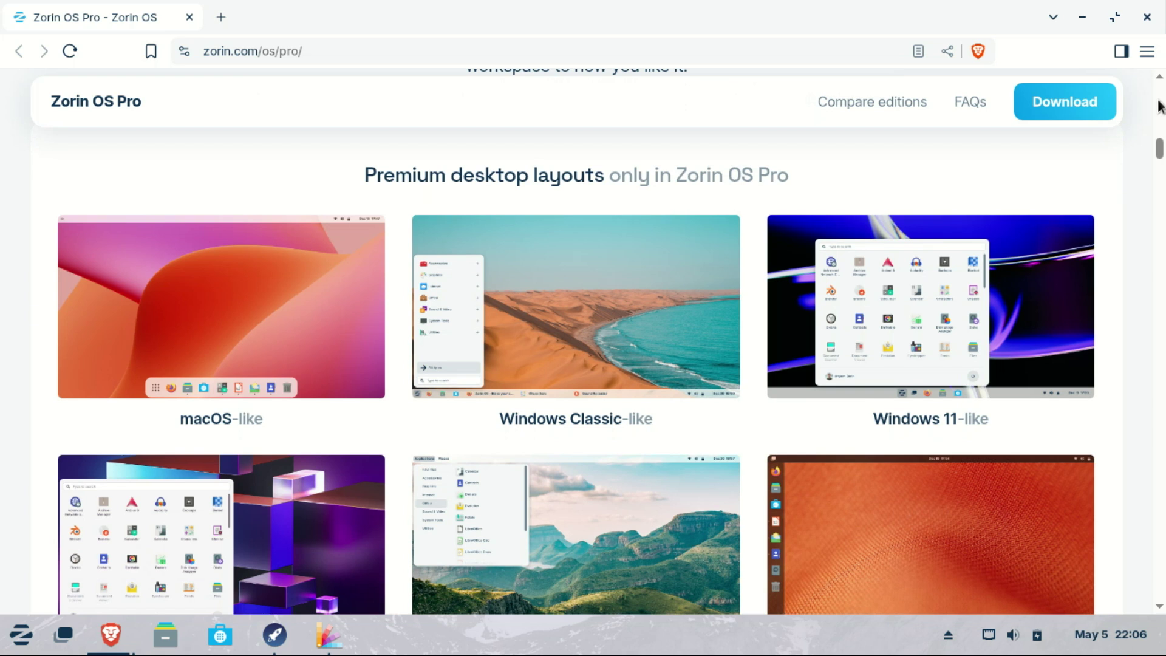
pyautogui.scroll(-1, 1160, 105)
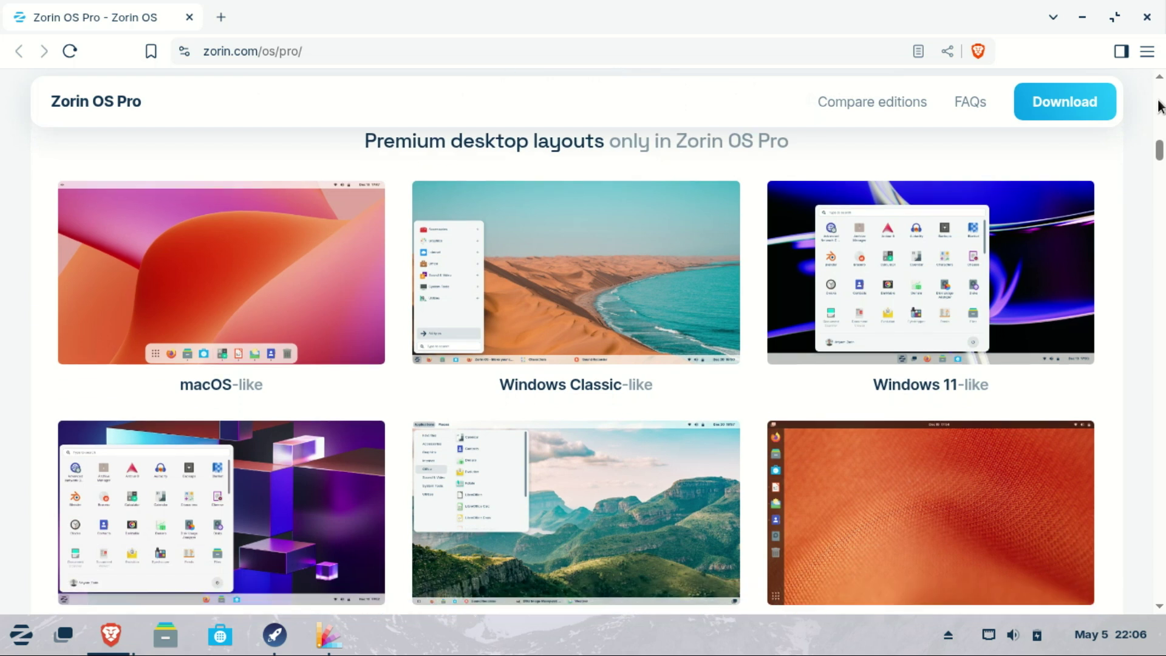
pyautogui.scroll(-6, 1160, 104)
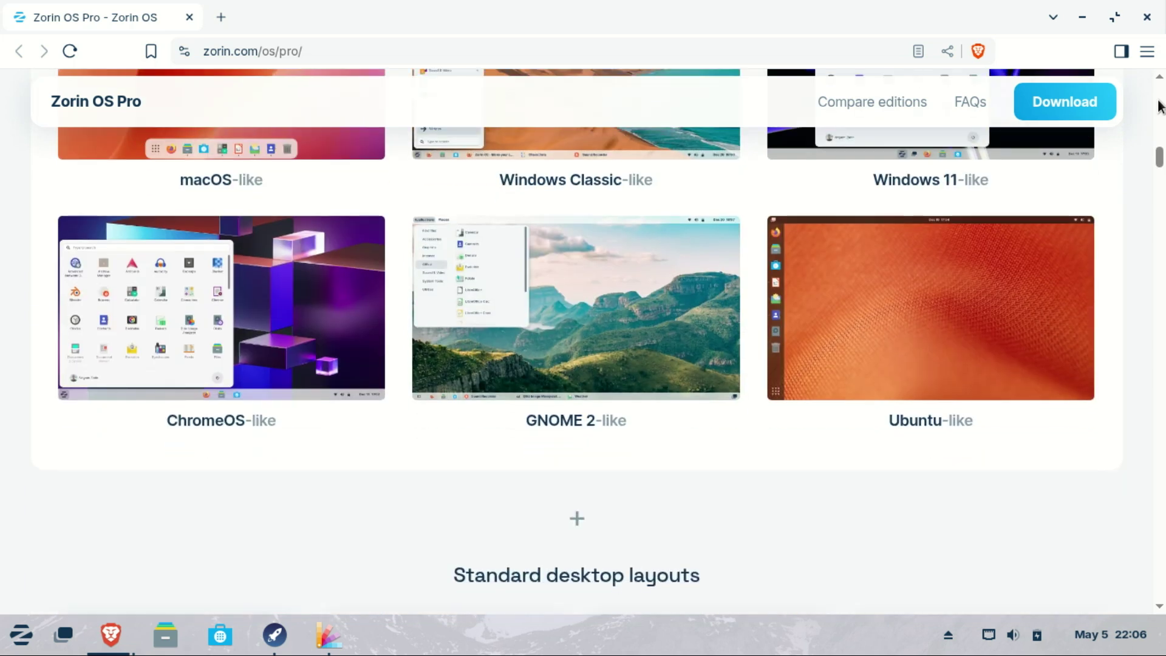
pyautogui.scroll(-7, 1160, 105)
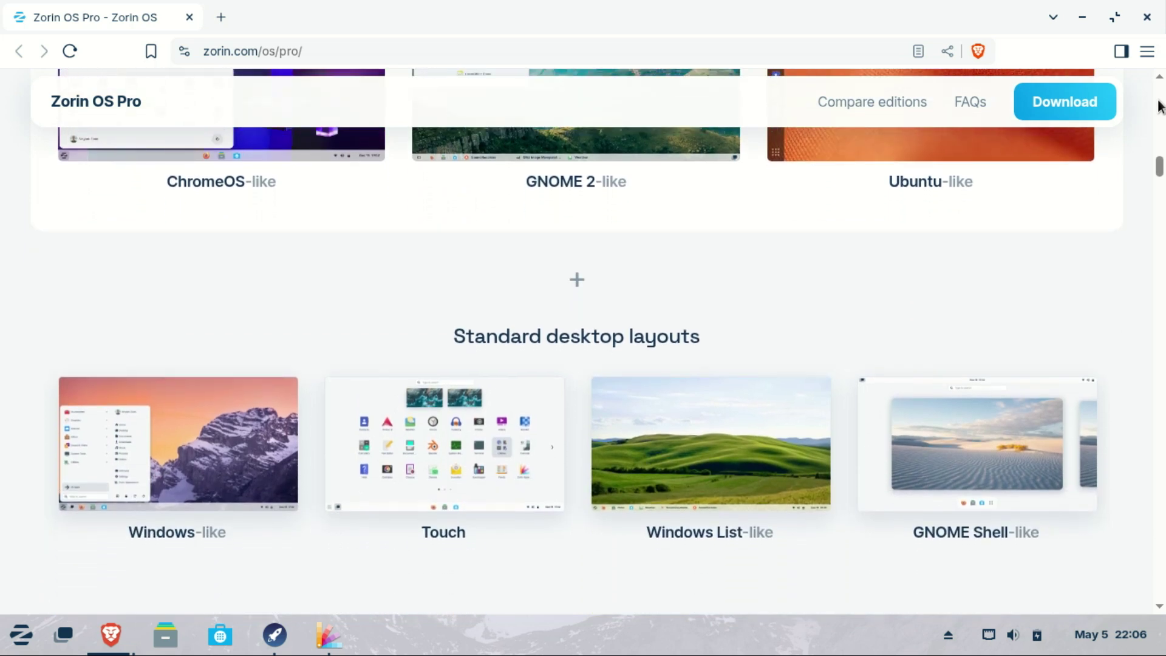
pyautogui.scroll(-2, 1160, 105)
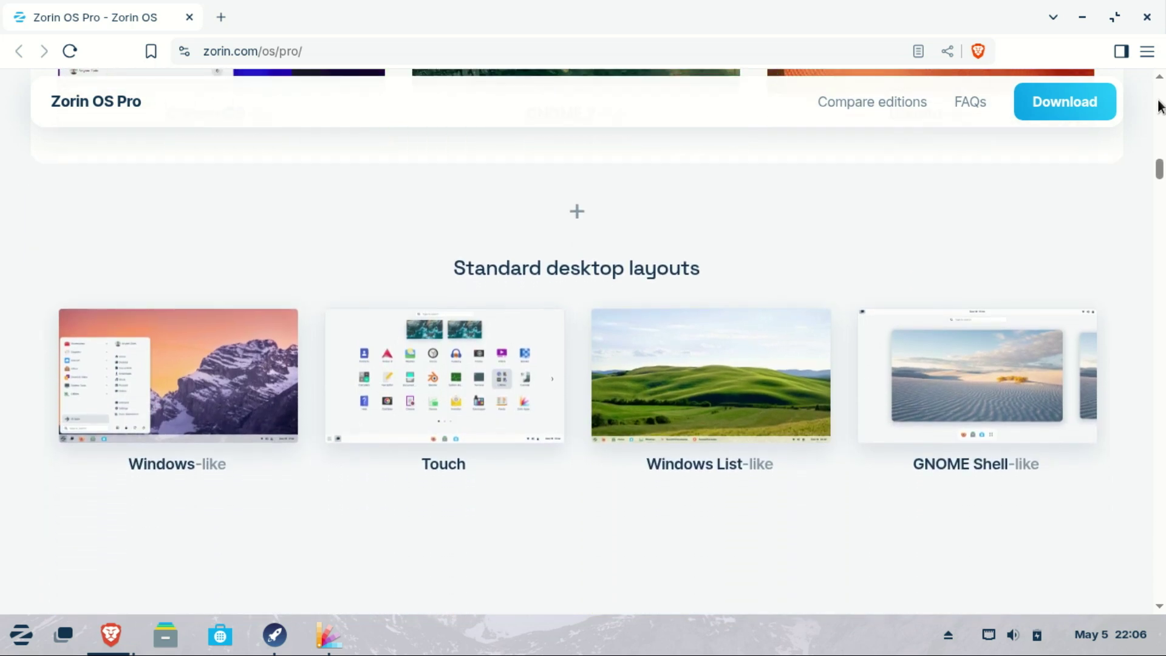
pyautogui.scroll(-10, 1160, 104)
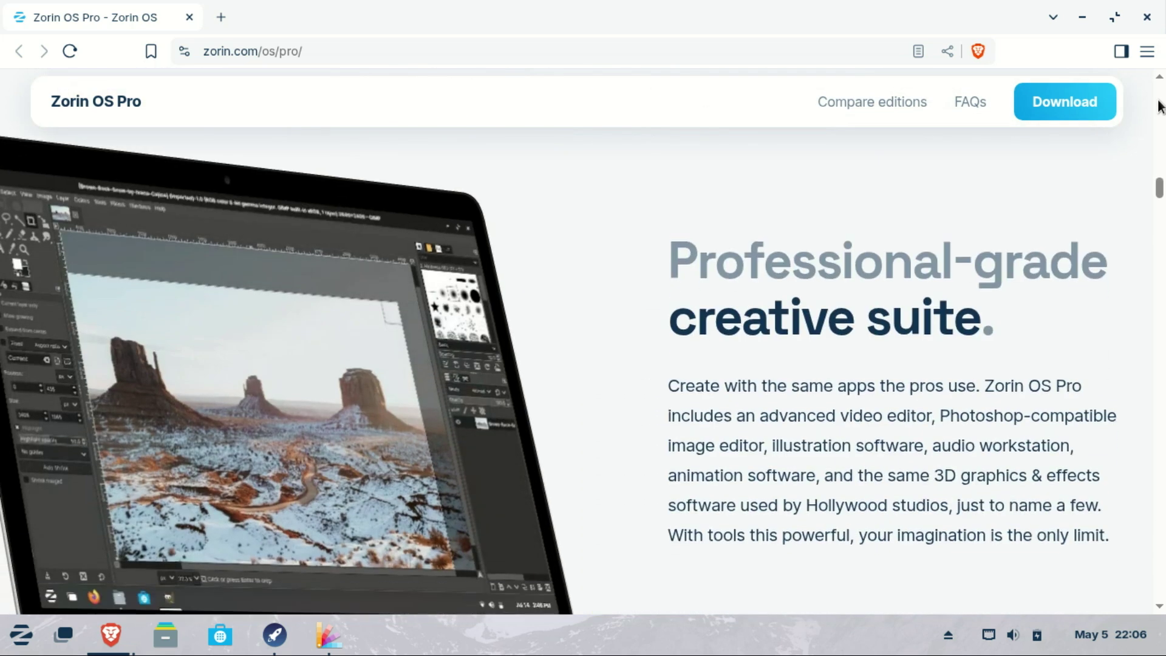
pyautogui.scroll(-11, 1160, 105)
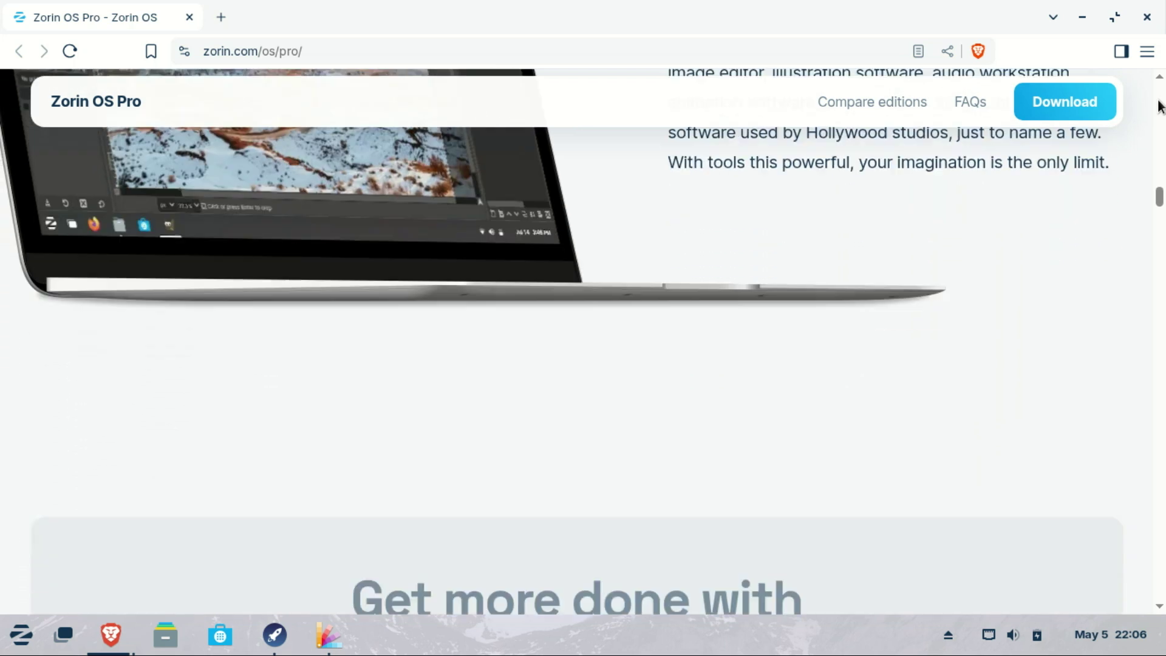
pyautogui.scroll(-12, 1160, 104)
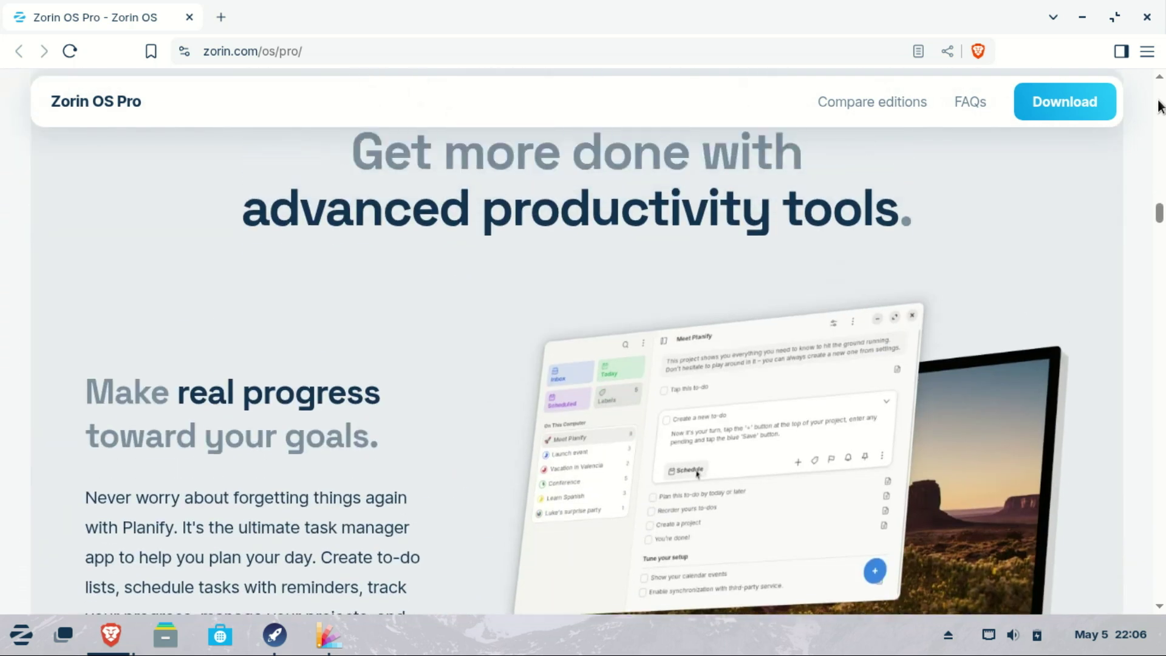
pyautogui.scroll(4, 1160, 105)
pyautogui.scroll(-4, 1160, 104)
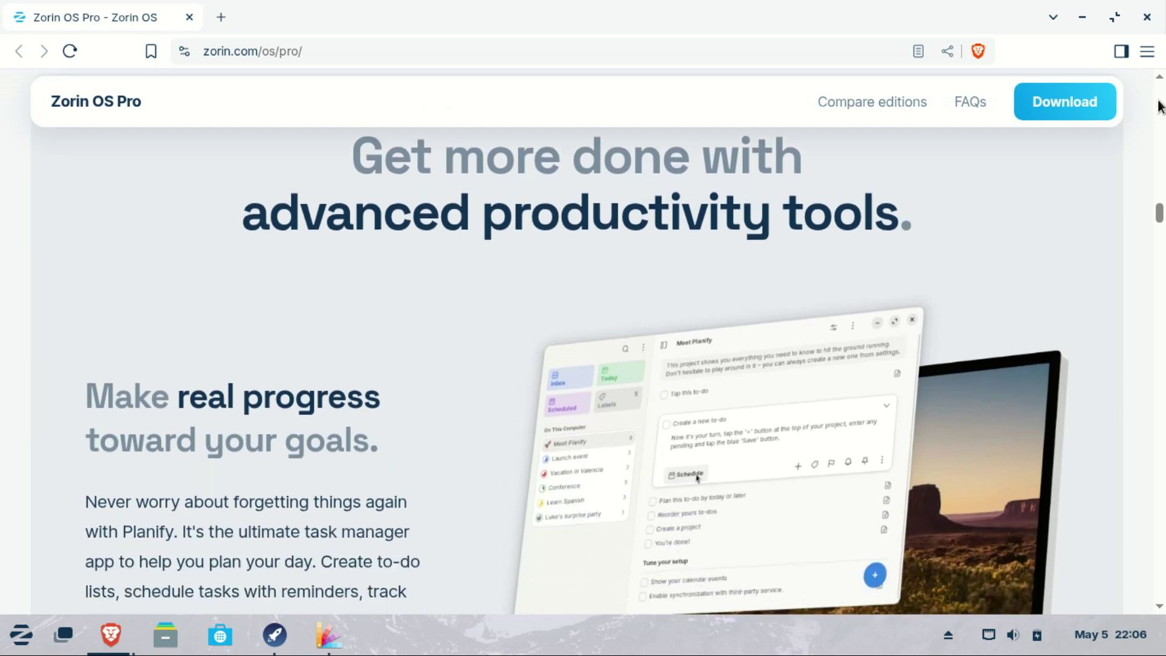
pyautogui.scroll(-7, 1160, 105)
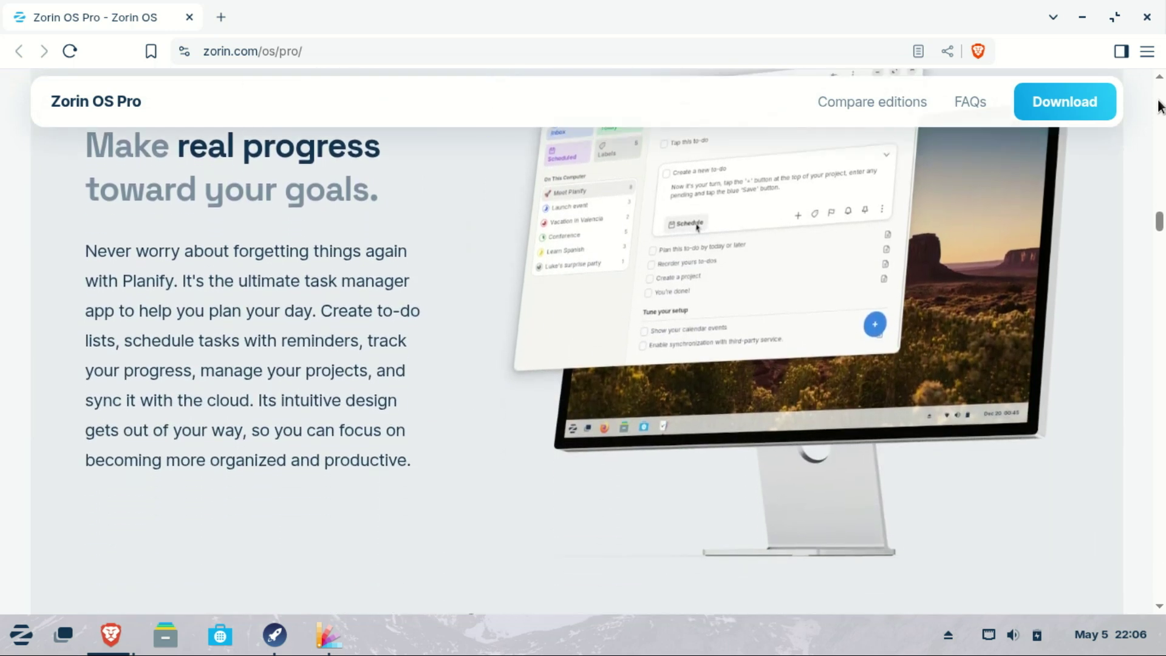
pyautogui.scroll(-20, 1160, 104)
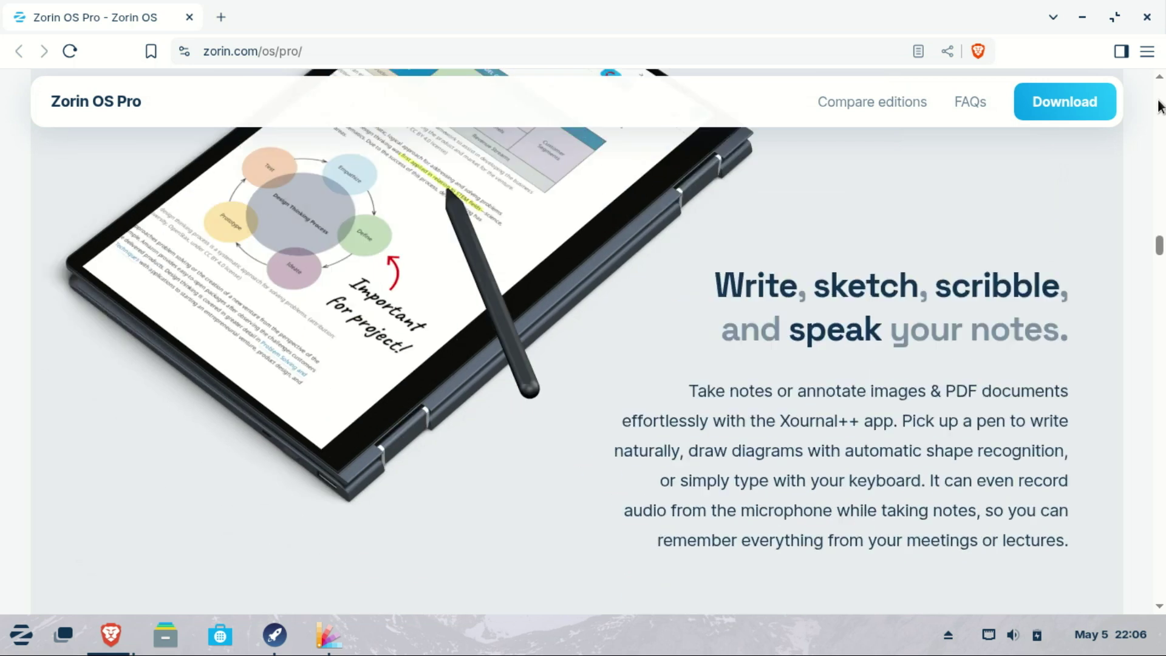
pyautogui.scroll(-11, 1160, 104)
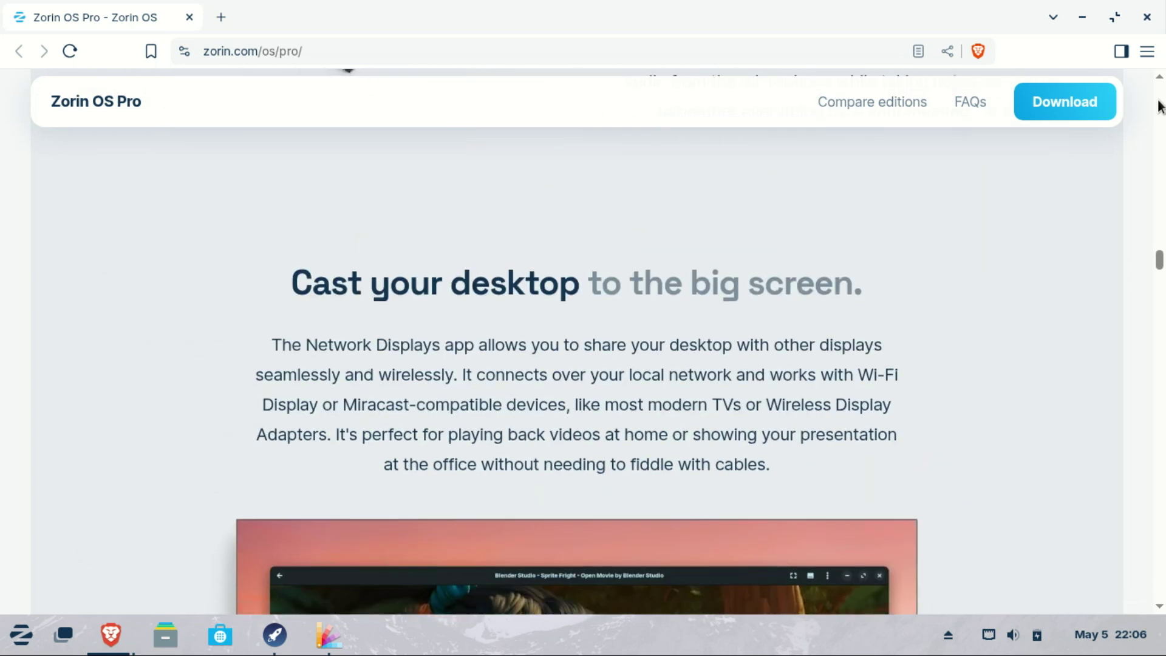
pyautogui.scroll(-18, 1160, 104)
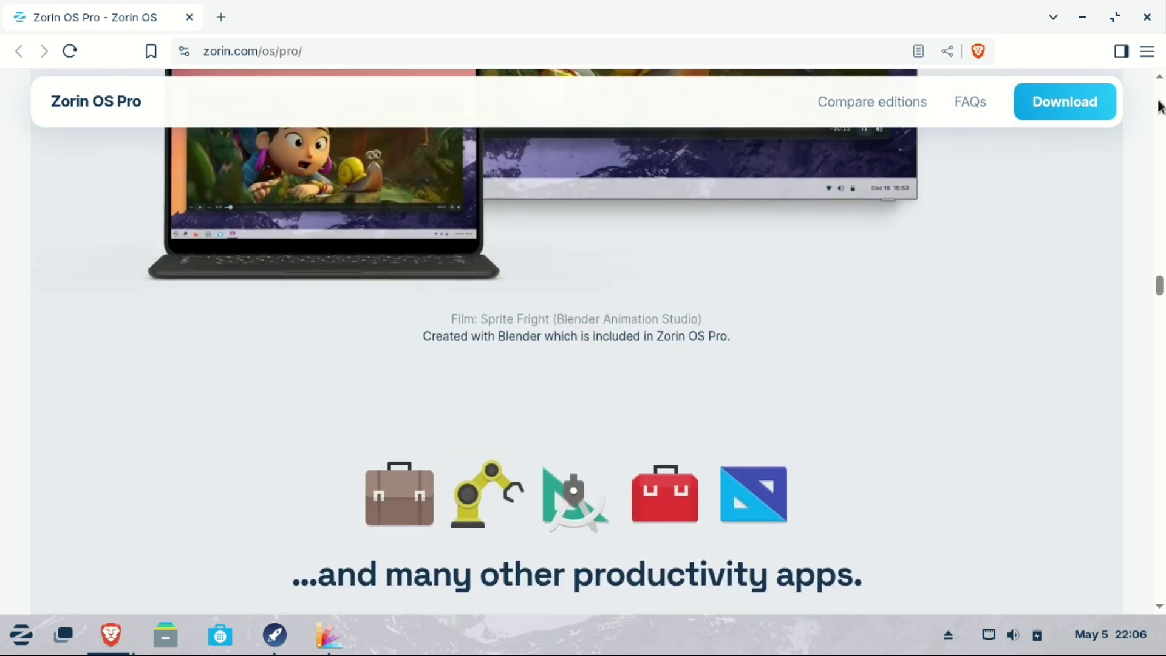
pyautogui.scroll(-19, 1159, 104)
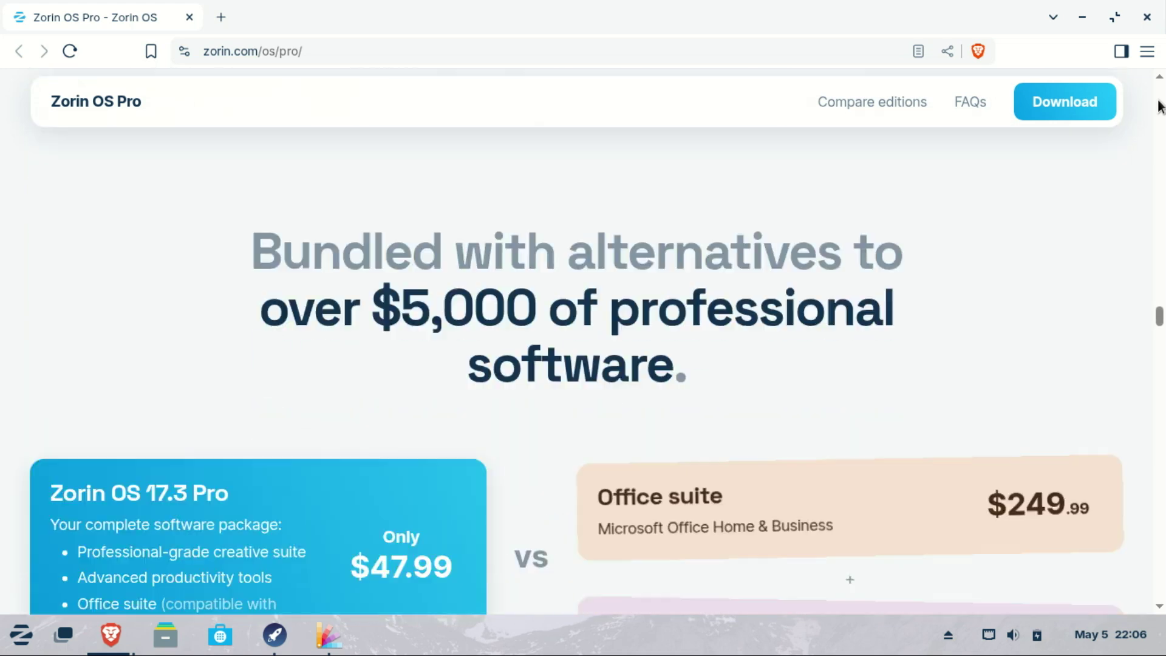
pyautogui.scroll(-15, 1159, 105)
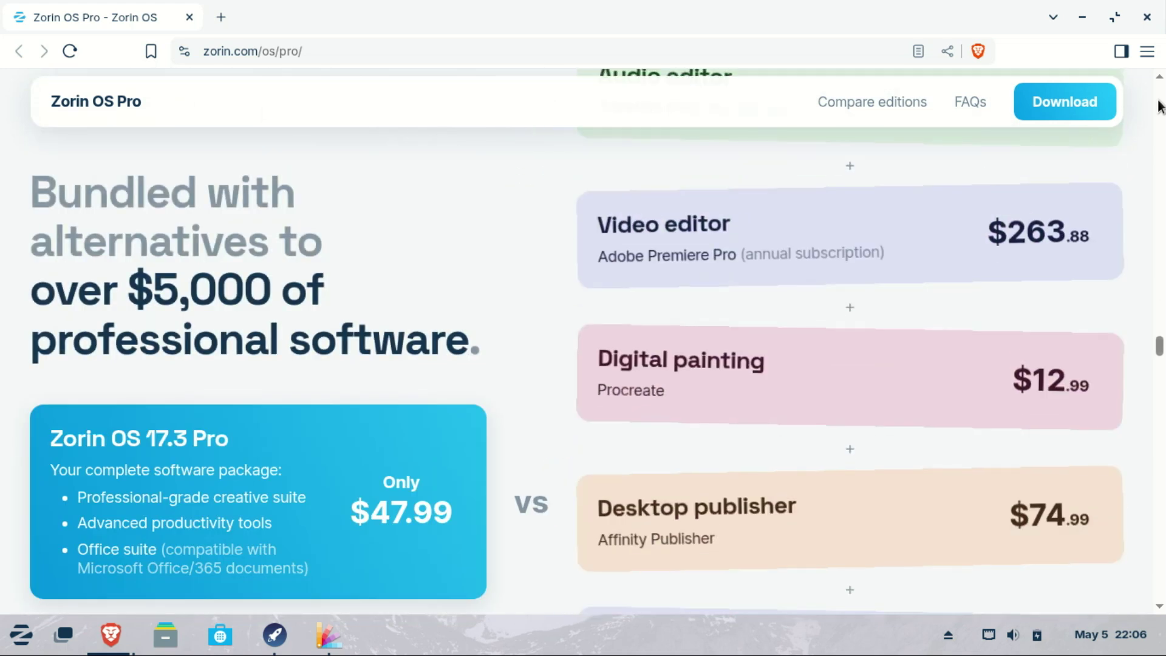
pyautogui.scroll(-12, 1160, 104)
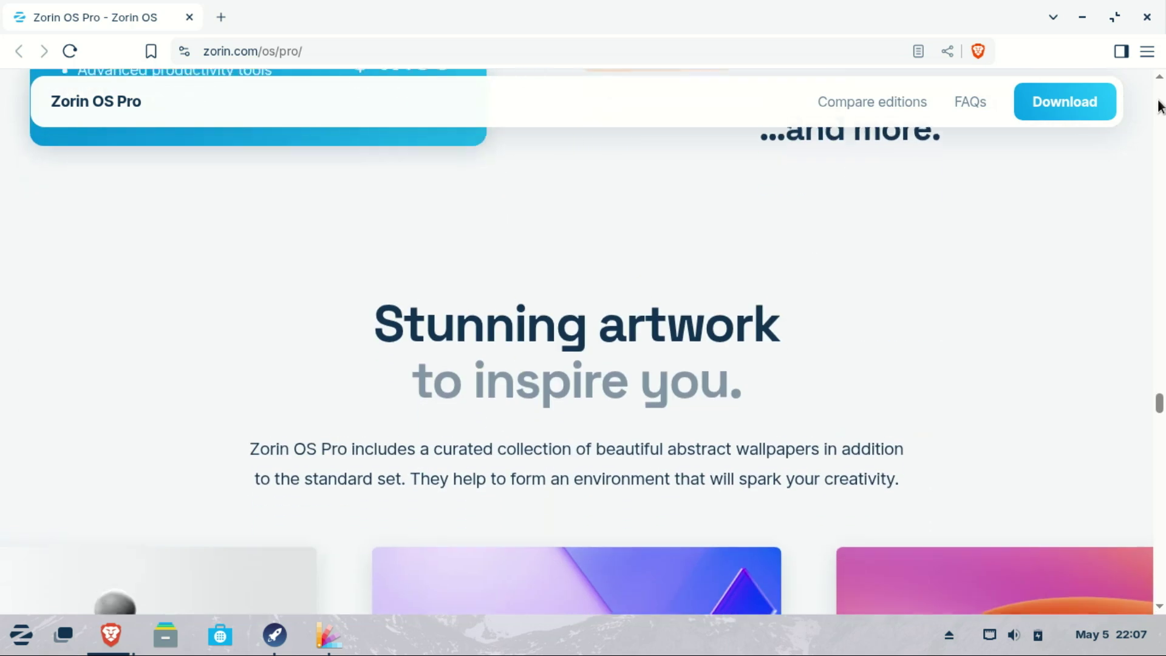
pyautogui.scroll(-10, 1159, 106)
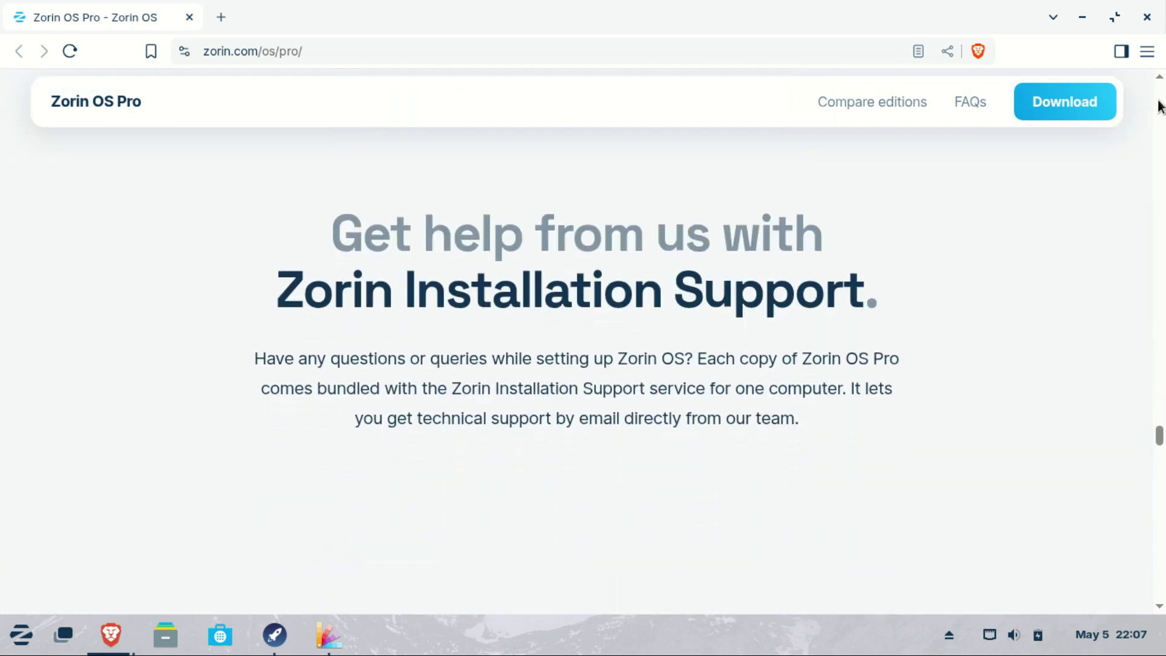
pyautogui.click(1147, 17)
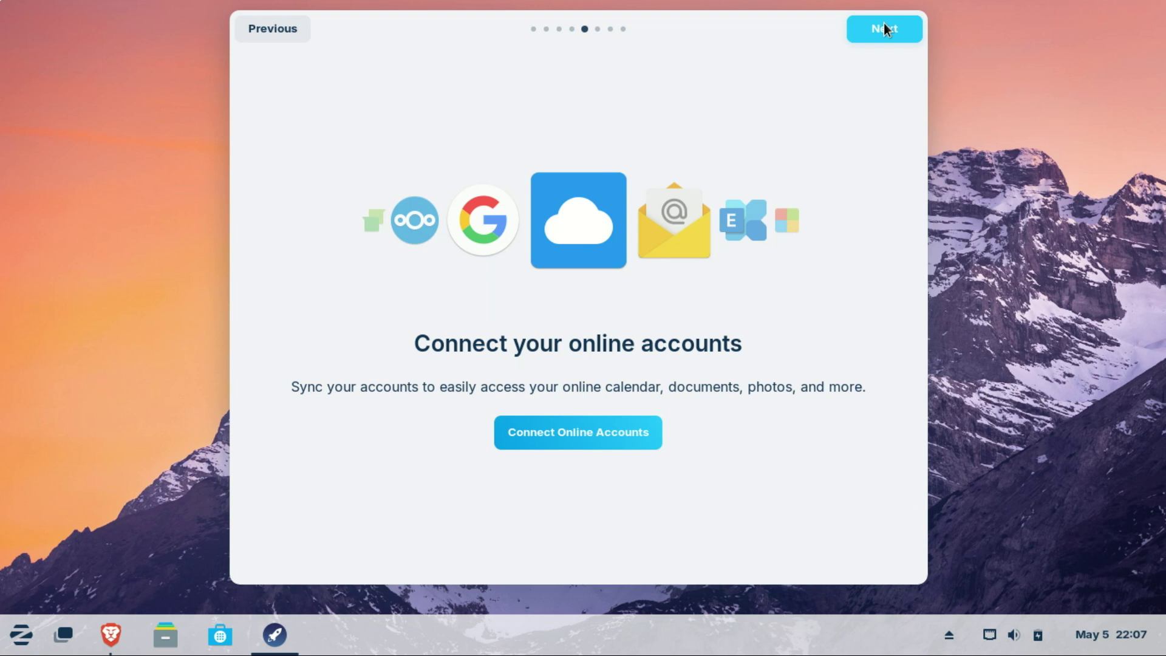
# Step: Advance the tour past the online accounts and Zorin Connect pages and launch Software
pyautogui.click(884, 28)
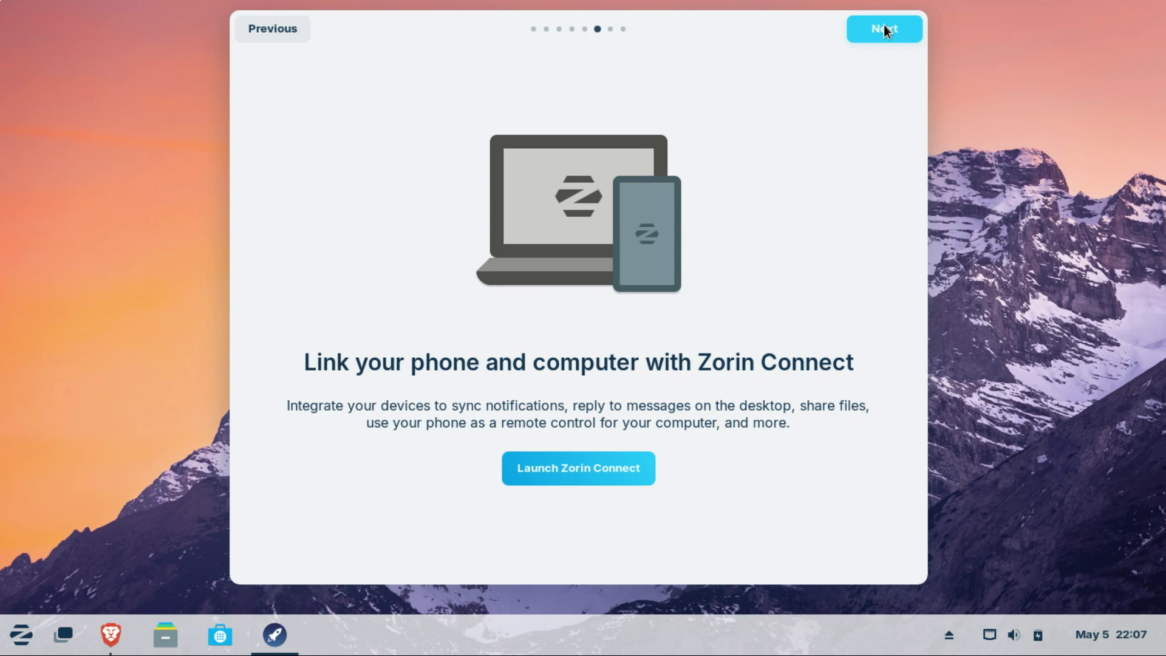
pyautogui.click(884, 28)
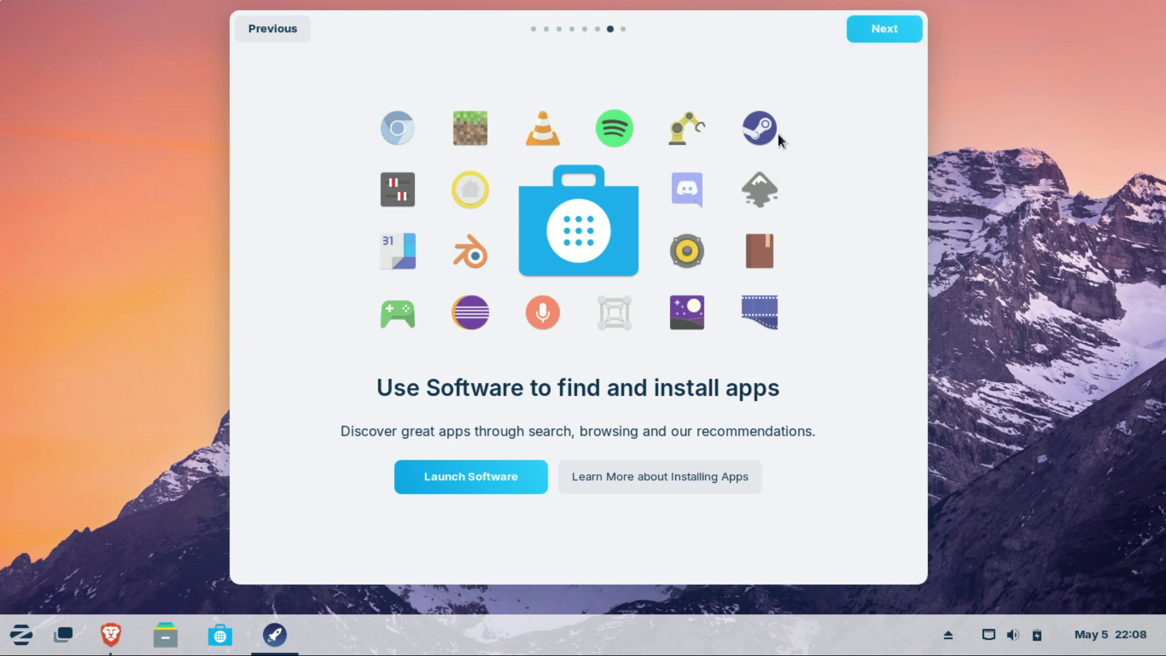
pyautogui.click(493, 475)
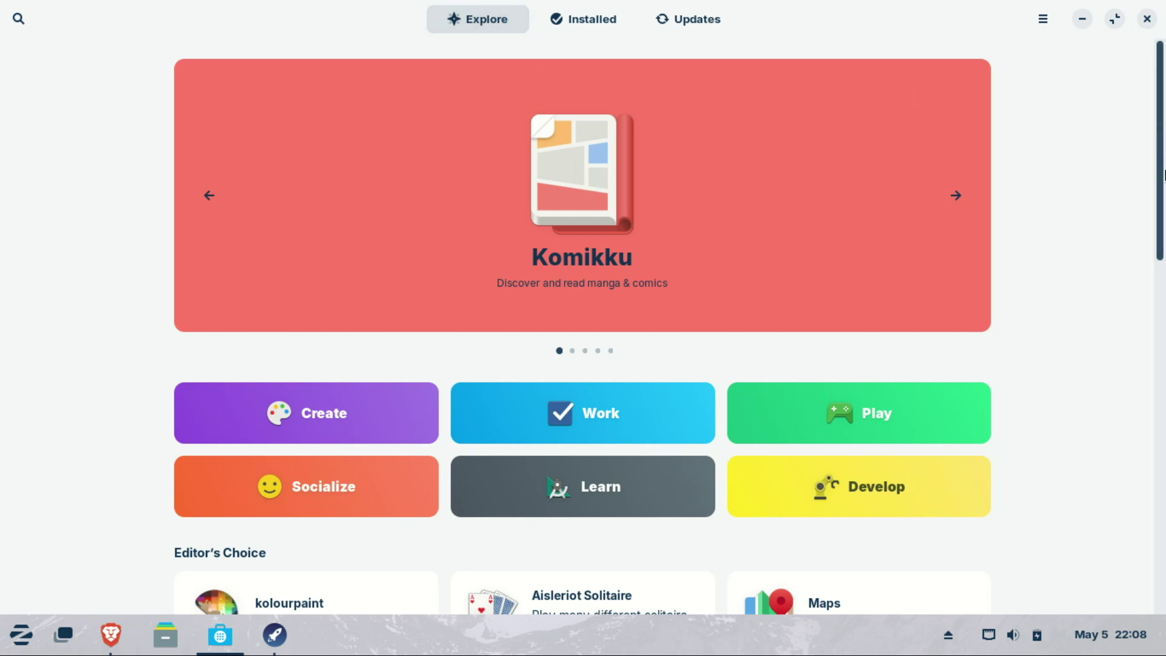
# Step: Browse the Explore and Installed lists, confirm Updates shows Up to Date, then close Software
pyautogui.moveTo(1161, 120); pyautogui.dragTo(1164, 511)
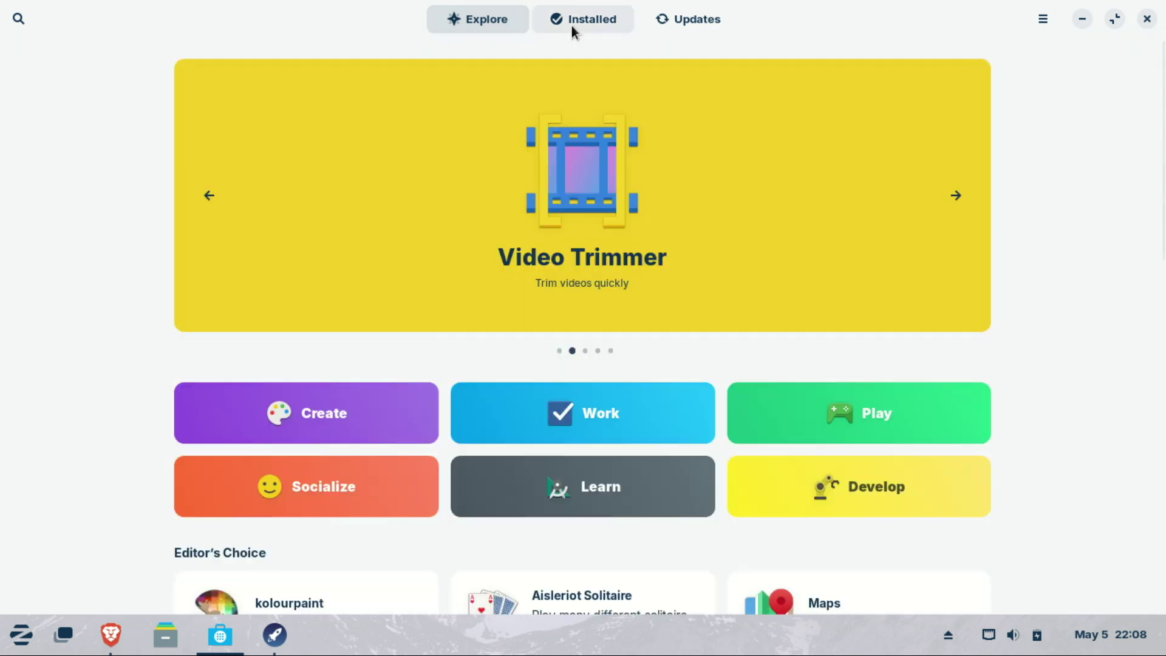
pyautogui.click(572, 24)
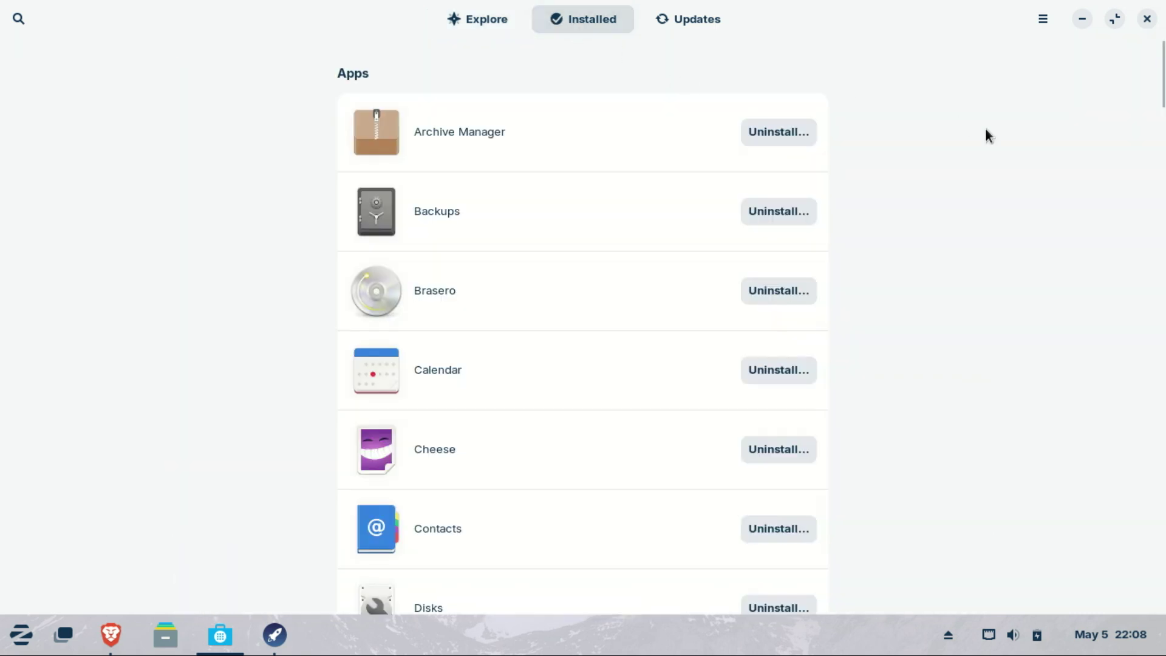
pyautogui.moveTo(1162, 90); pyautogui.dragTo(1110, 79)
pyautogui.click(699, 23)
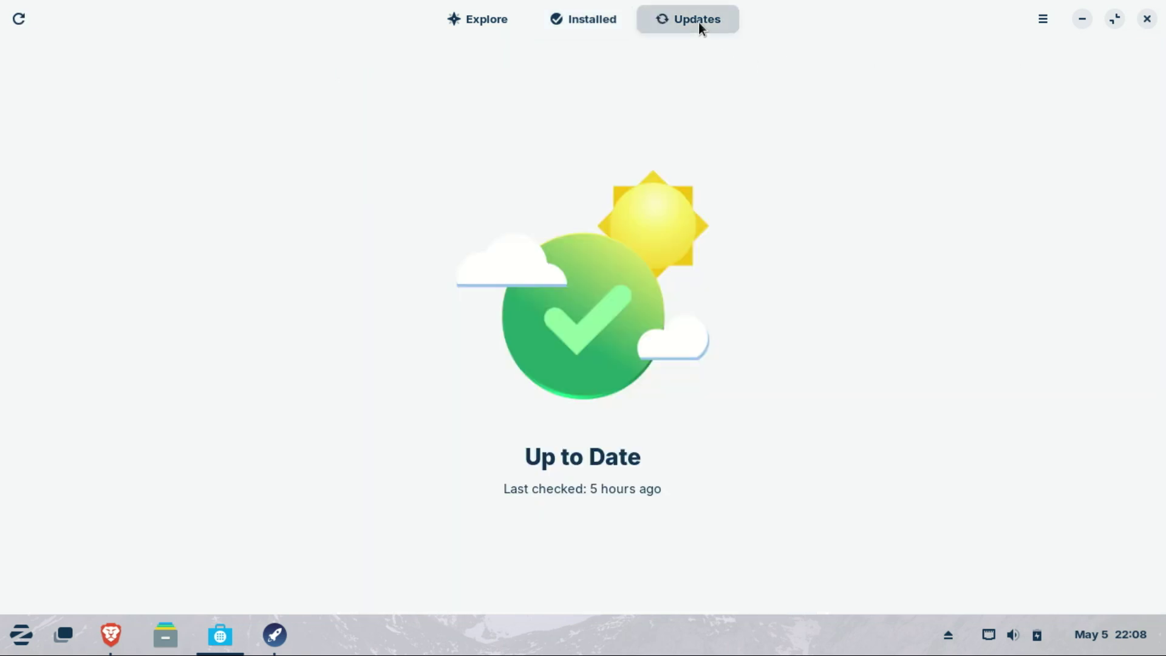
pyautogui.click(1146, 23)
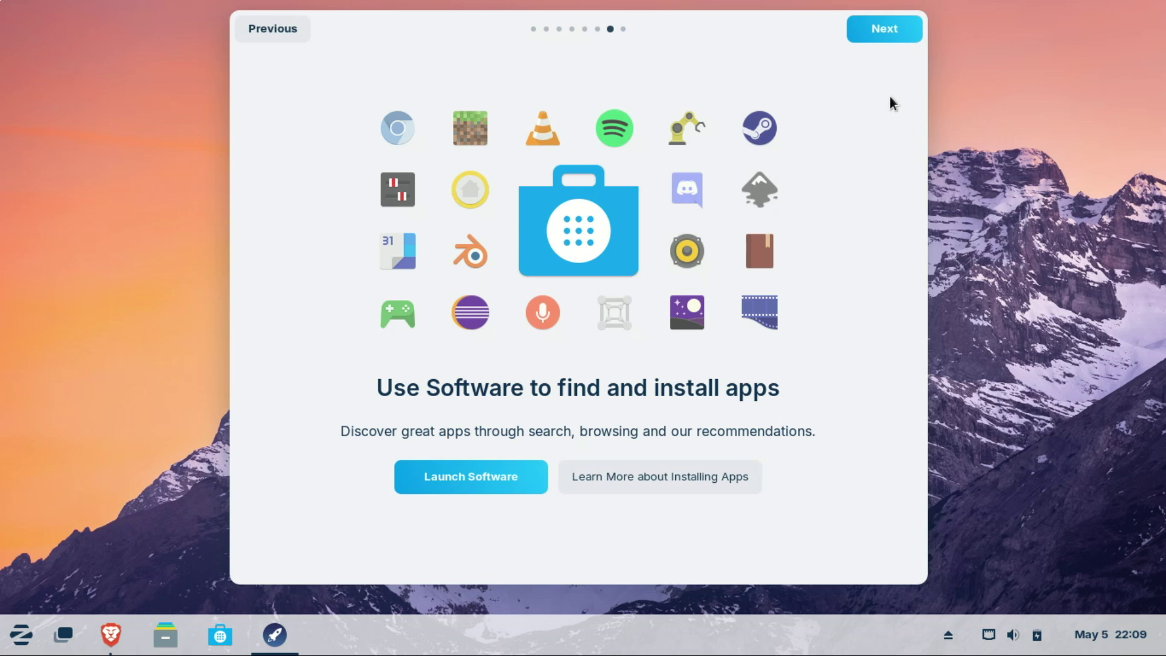
# Step: From the tour's final page open Zorin Help, scroll to the Zorin Forum panel, then close it
pyautogui.click(881, 29)
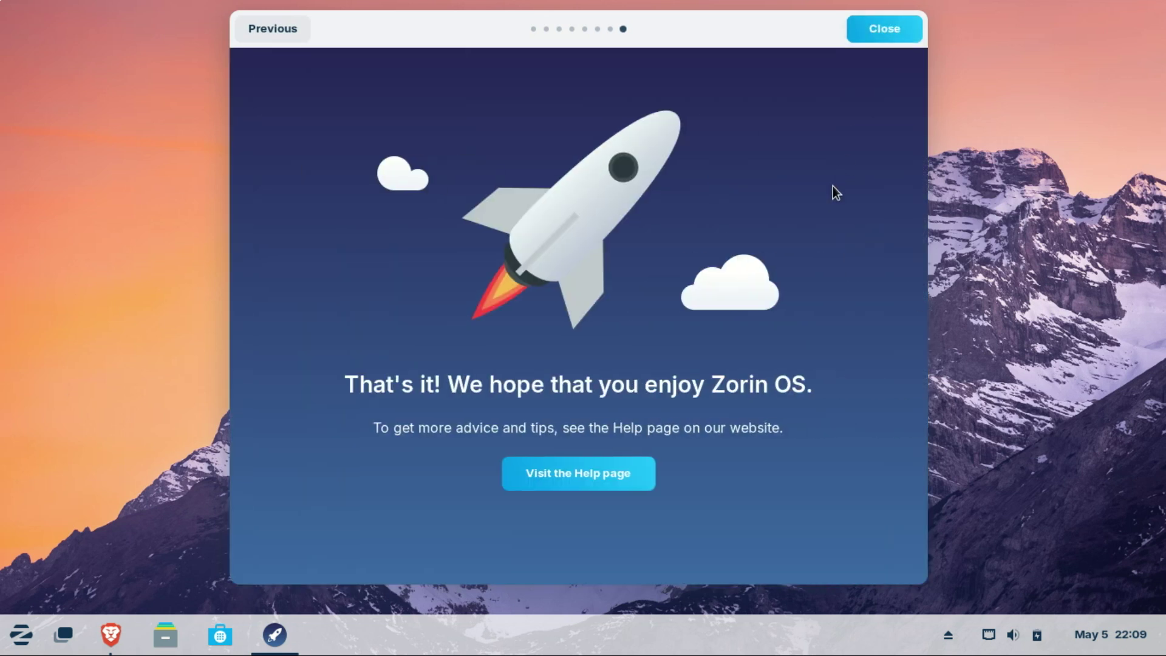
pyautogui.click(618, 471)
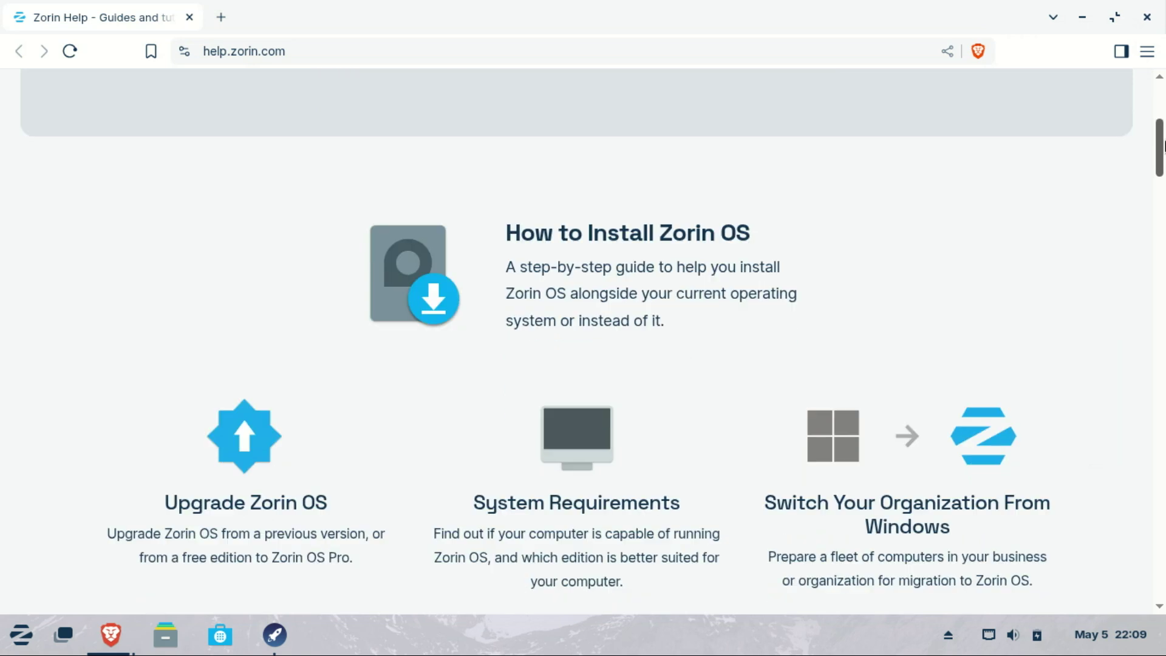
pyautogui.moveTo(1164, 146); pyautogui.dragTo(1163, 171)
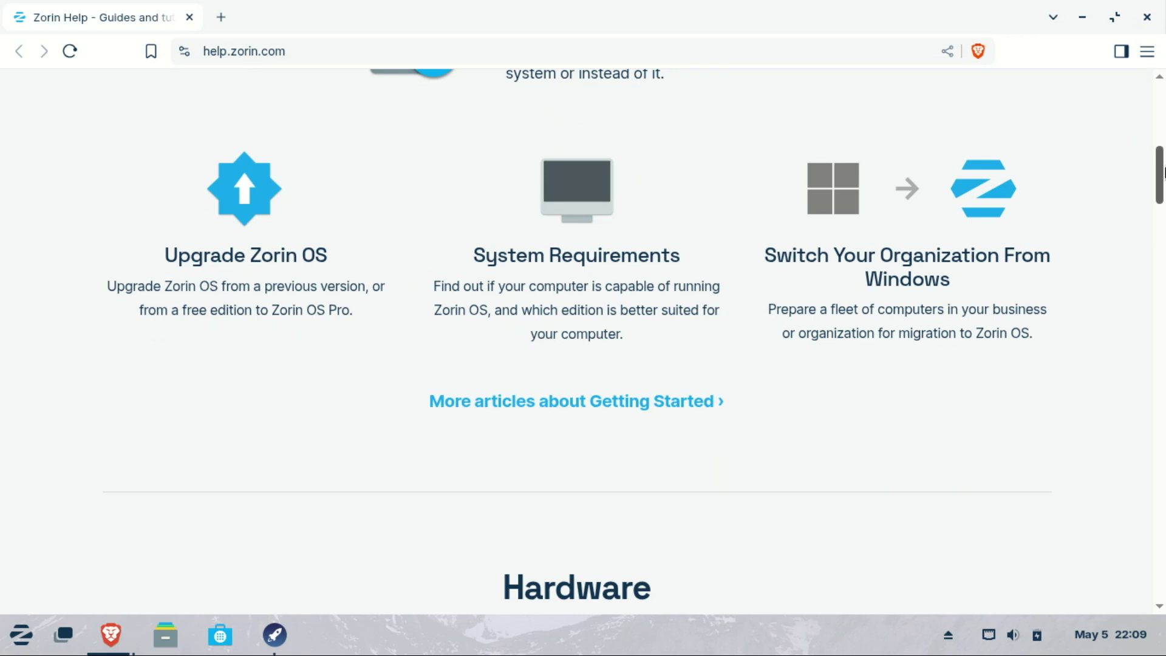
pyautogui.scroll(-1, 1163, 174)
pyautogui.moveTo(1163, 173); pyautogui.dragTo(1164, 213)
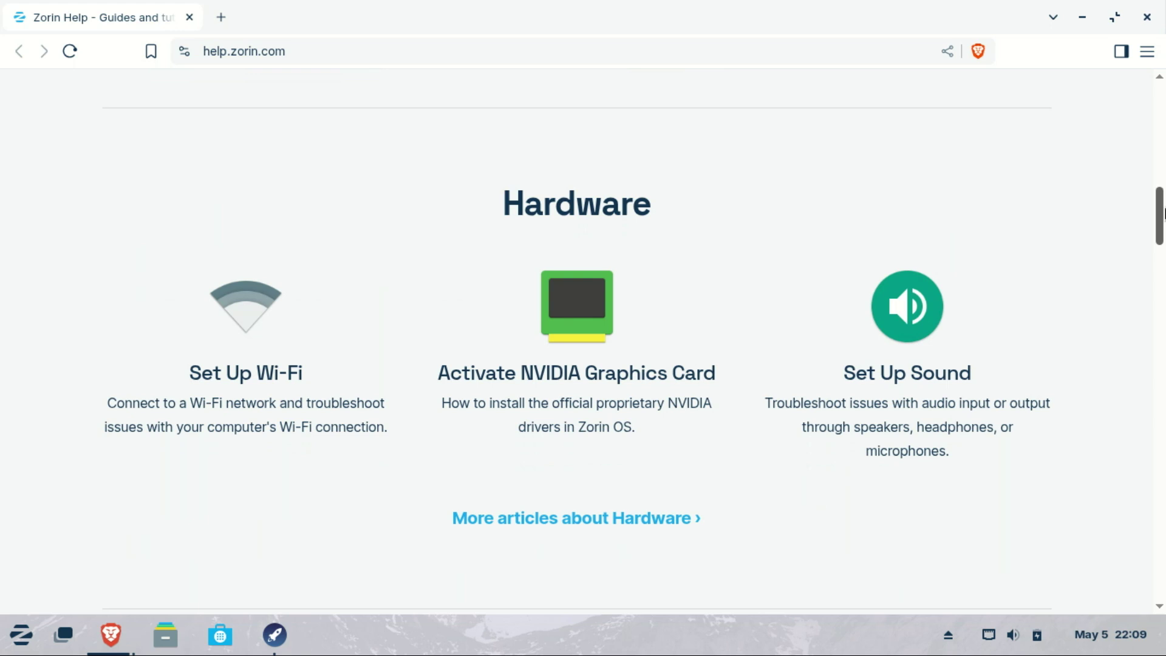
pyautogui.moveTo(1164, 212); pyautogui.dragTo(1164, 435)
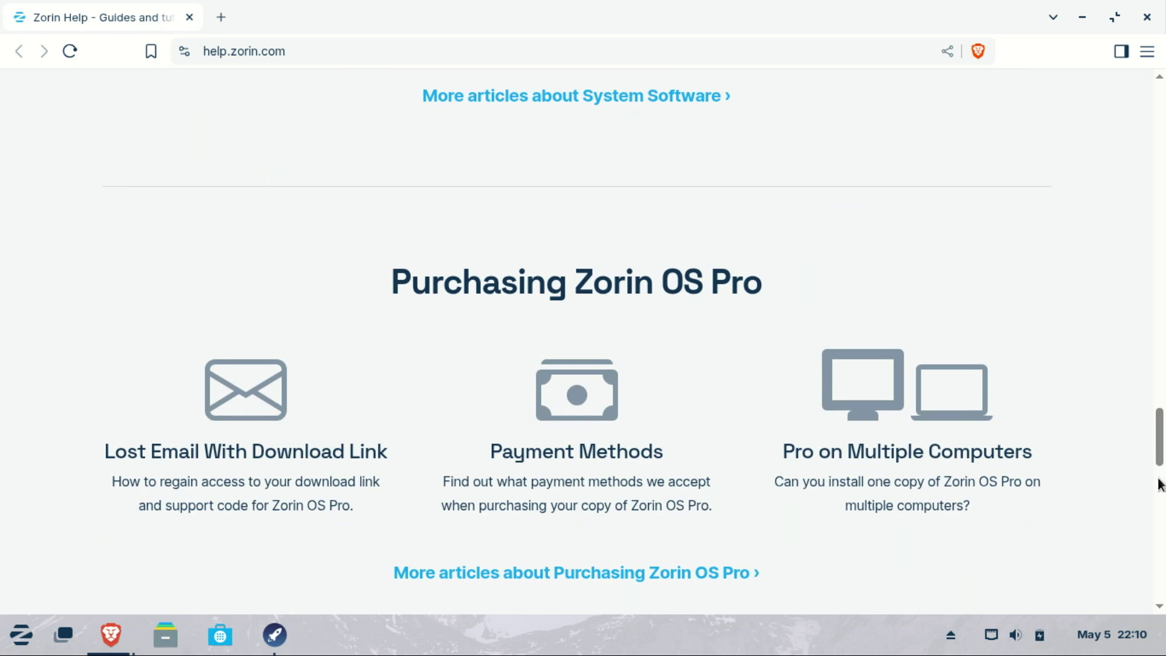
pyautogui.moveTo(1164, 453); pyautogui.dragTo(1157, 494)
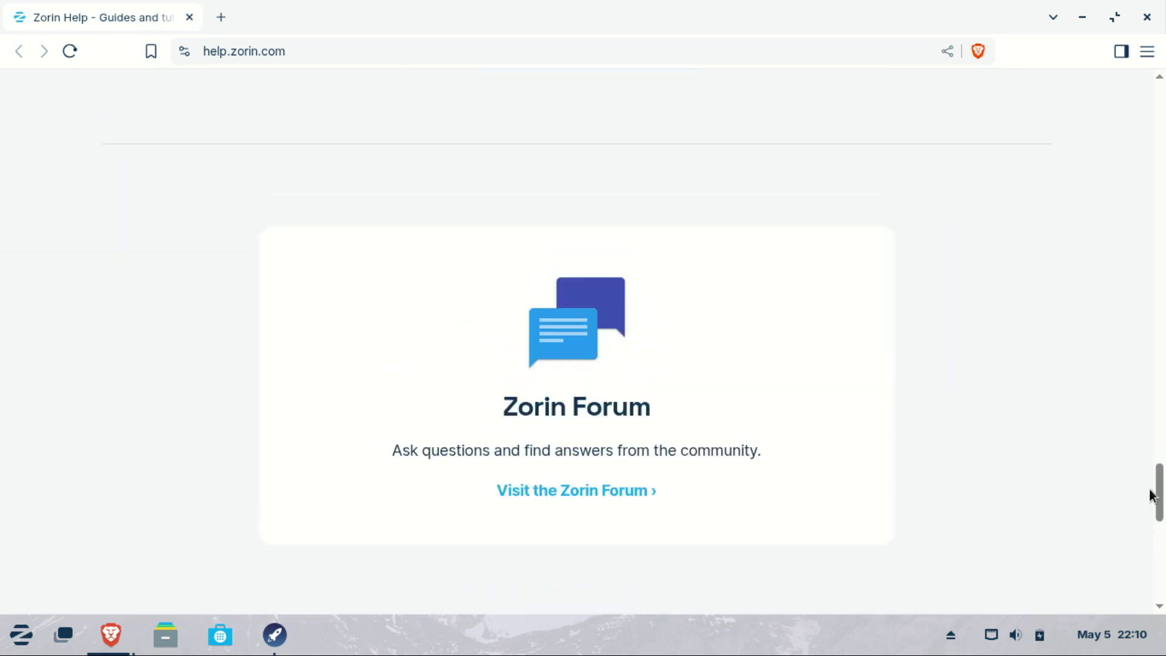
pyautogui.click(1146, 17)
# Step: Close the welcome tour, search 'bott' in the Zorin menu, and expand Windows App Support's full description
pyautogui.click(897, 34)
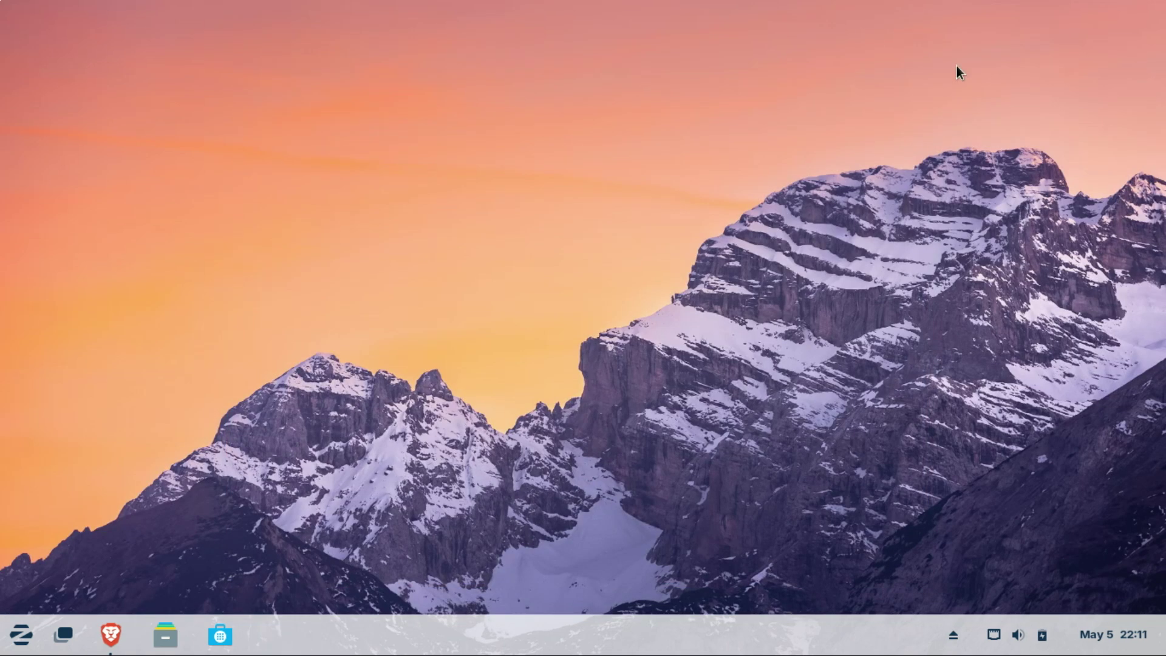
pyautogui.click(24, 635)
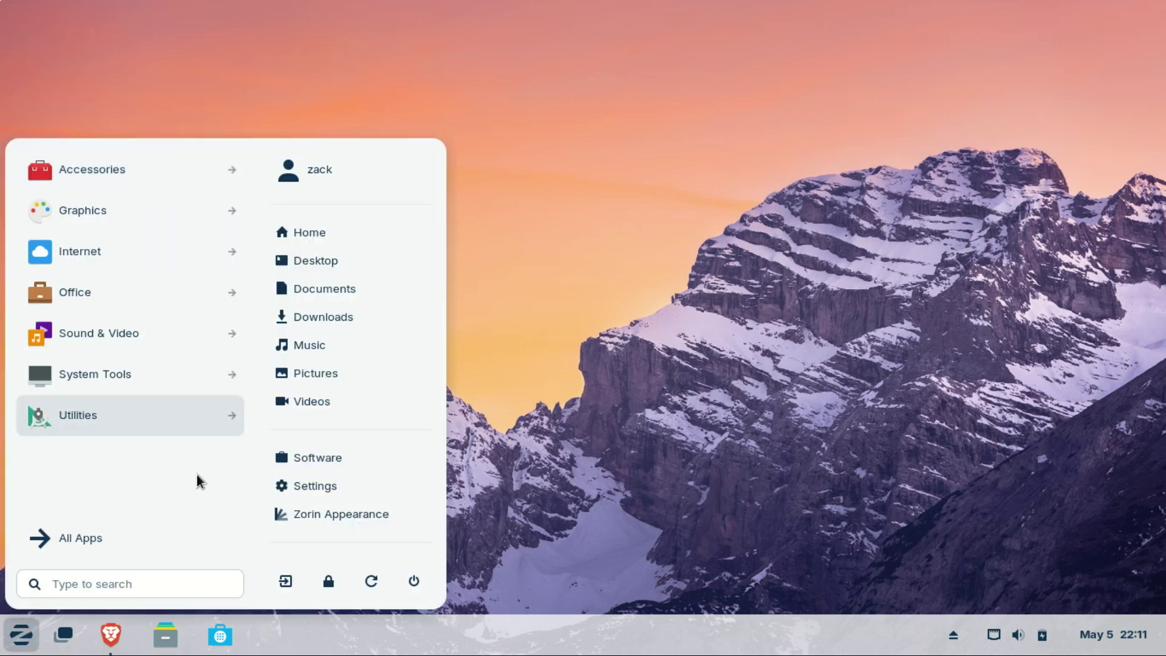
pyautogui.click(130, 583)
pyautogui.write('bott')
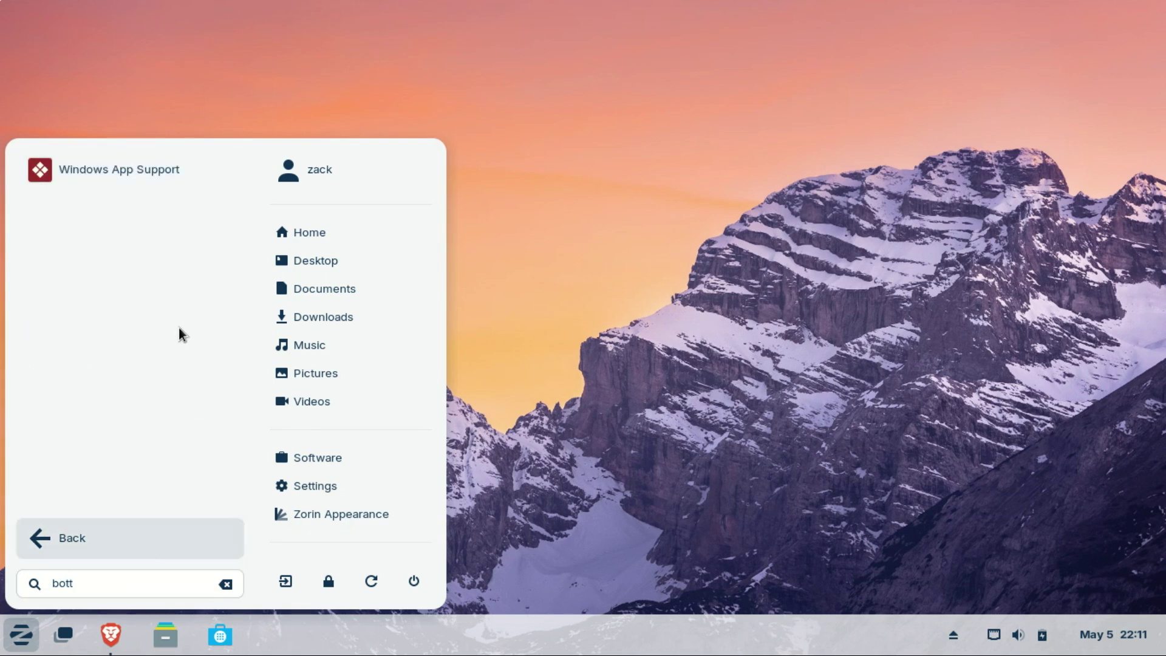
pyautogui.click(143, 175)
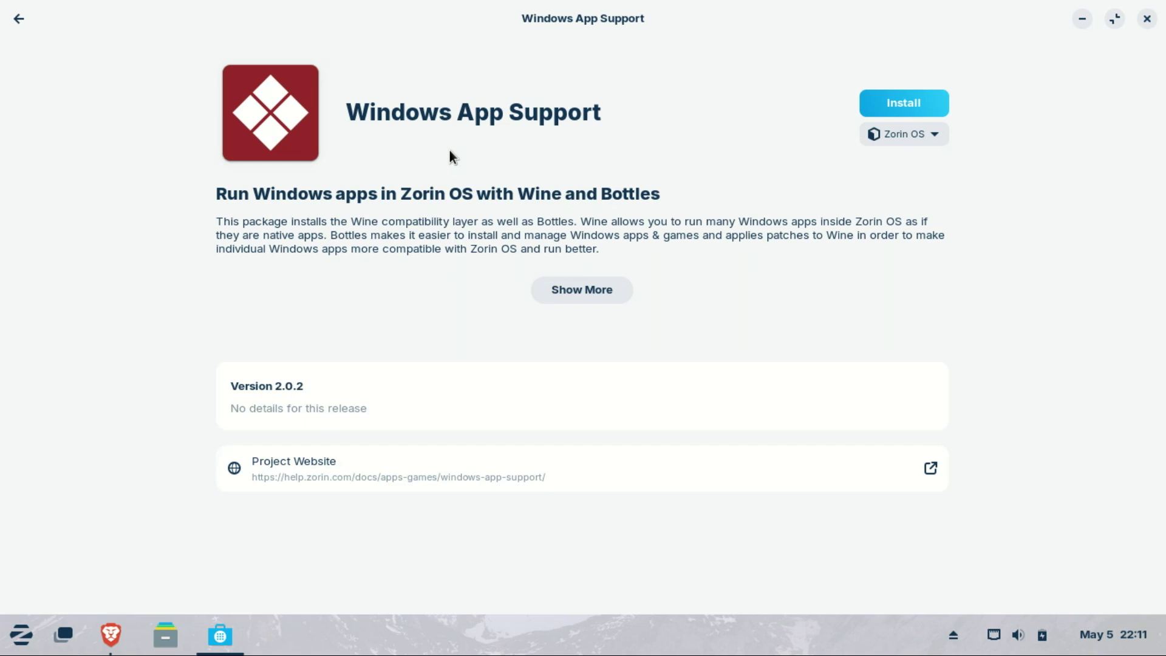
pyautogui.click(599, 291)
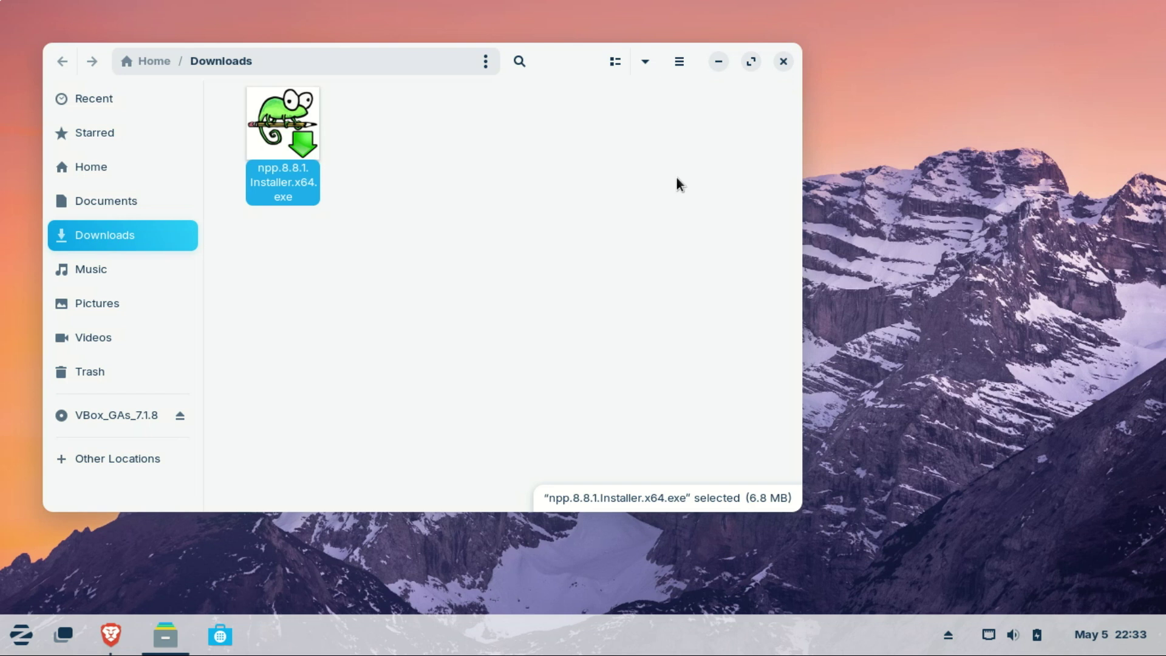
# Step: Run npp.8.8.1.Installer.x64.exe from Downloads, then dismiss the Notepad Next suggestion dialog
pyautogui.click(534, 202)
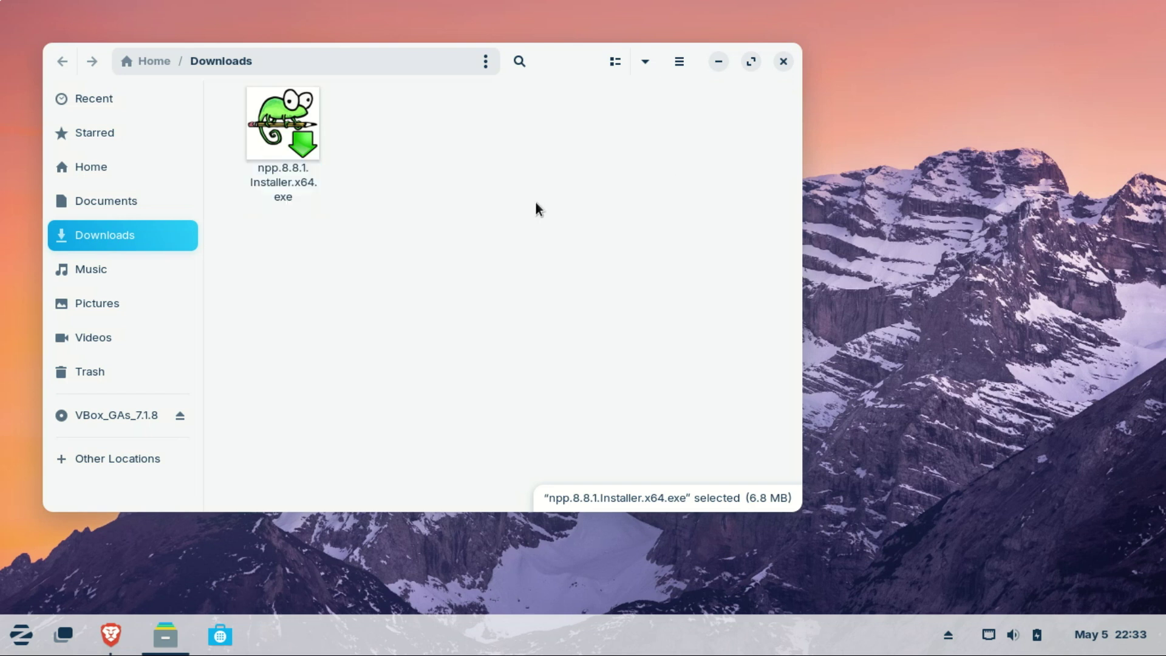
pyautogui.click(302, 153)
pyautogui.doubleClick(302, 152)
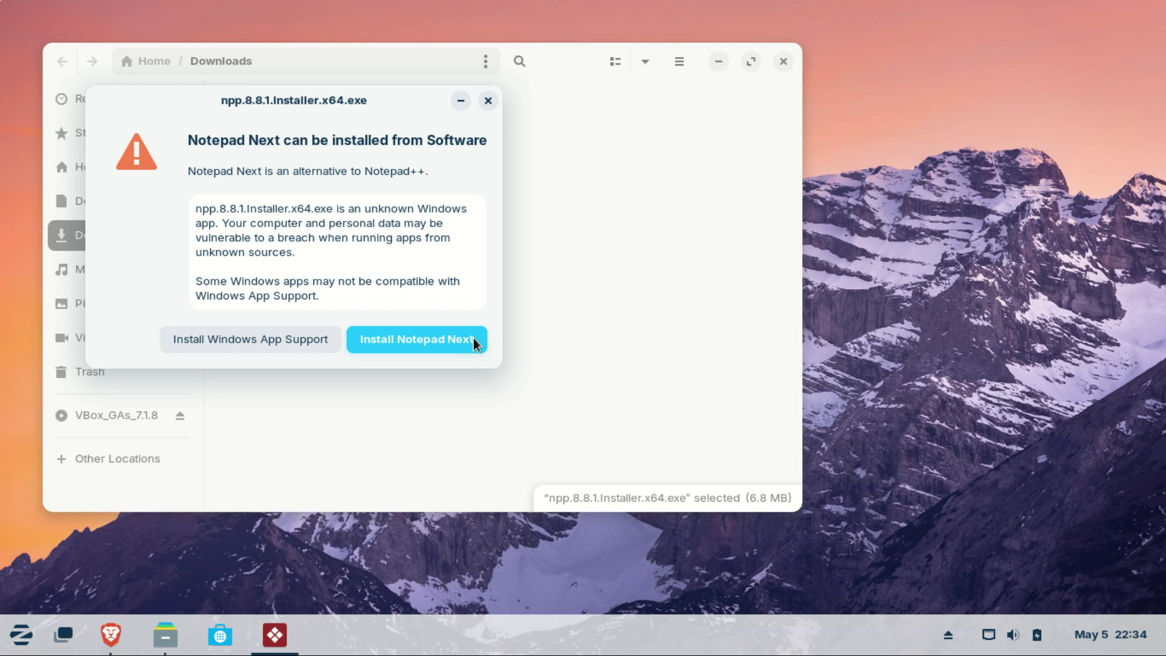
pyautogui.click(489, 101)
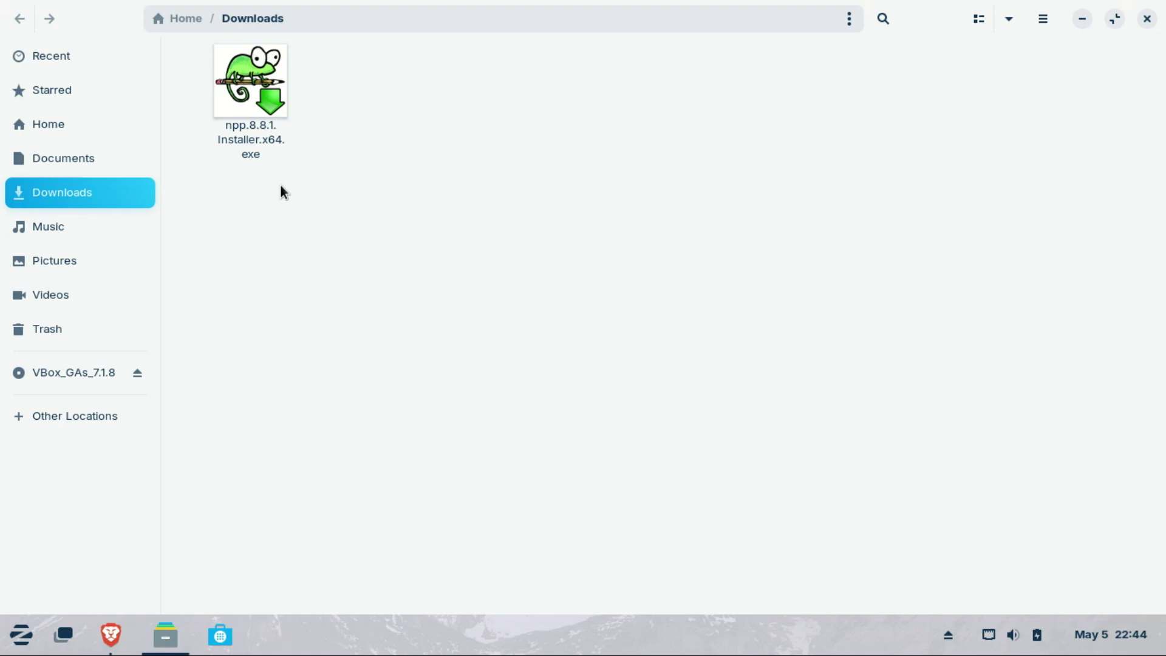
# Step: Eject the VBox_GAs_7.1.8 CD-ROM from the home folder view
pyautogui.click(53, 128)
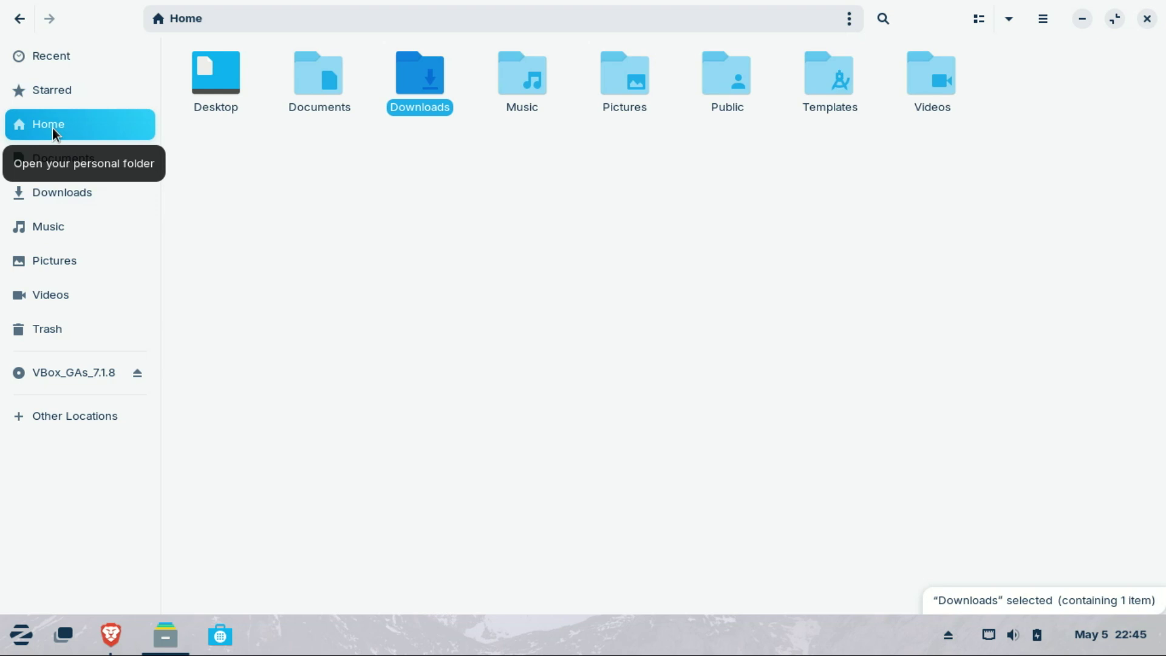
pyautogui.click(138, 373)
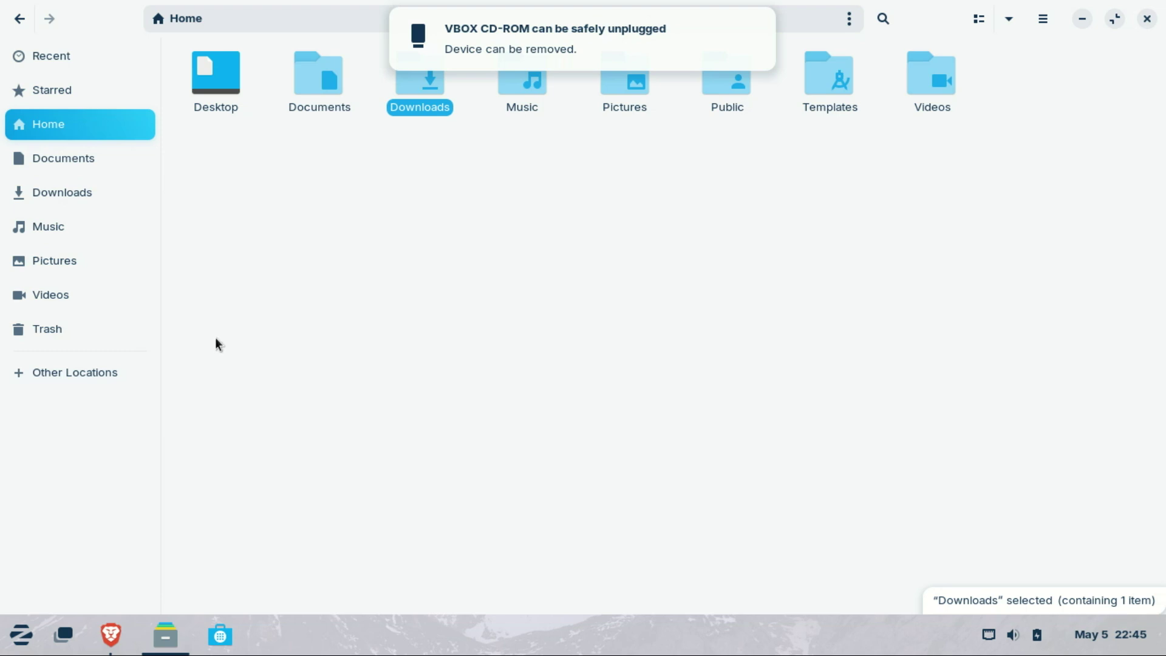
pyautogui.click(392, 263)
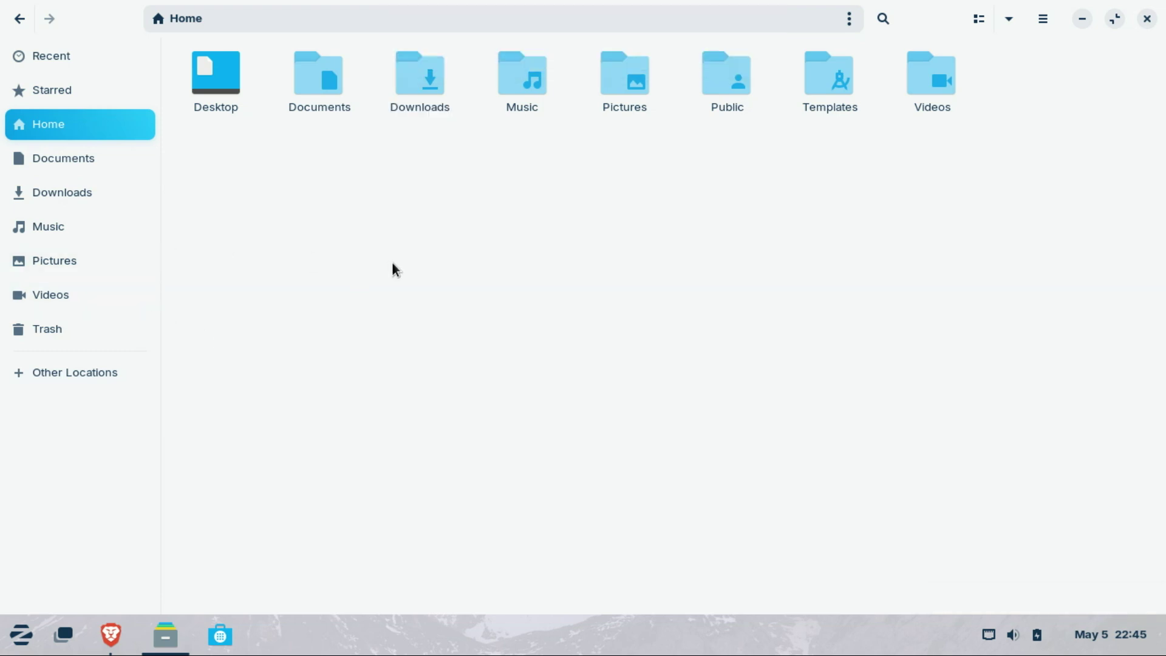
# Step: Browse the Documents, Downloads, Pictures and Videos folders, then close the file manager
pyautogui.click(97, 163)
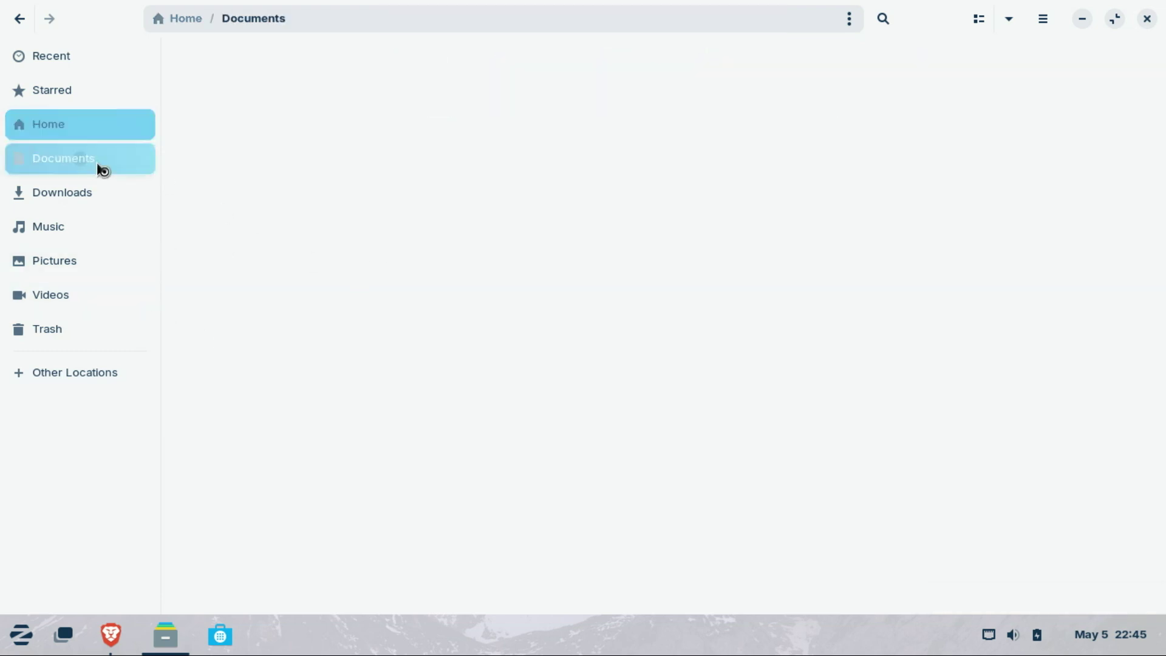
pyautogui.click(85, 195)
pyautogui.click(65, 267)
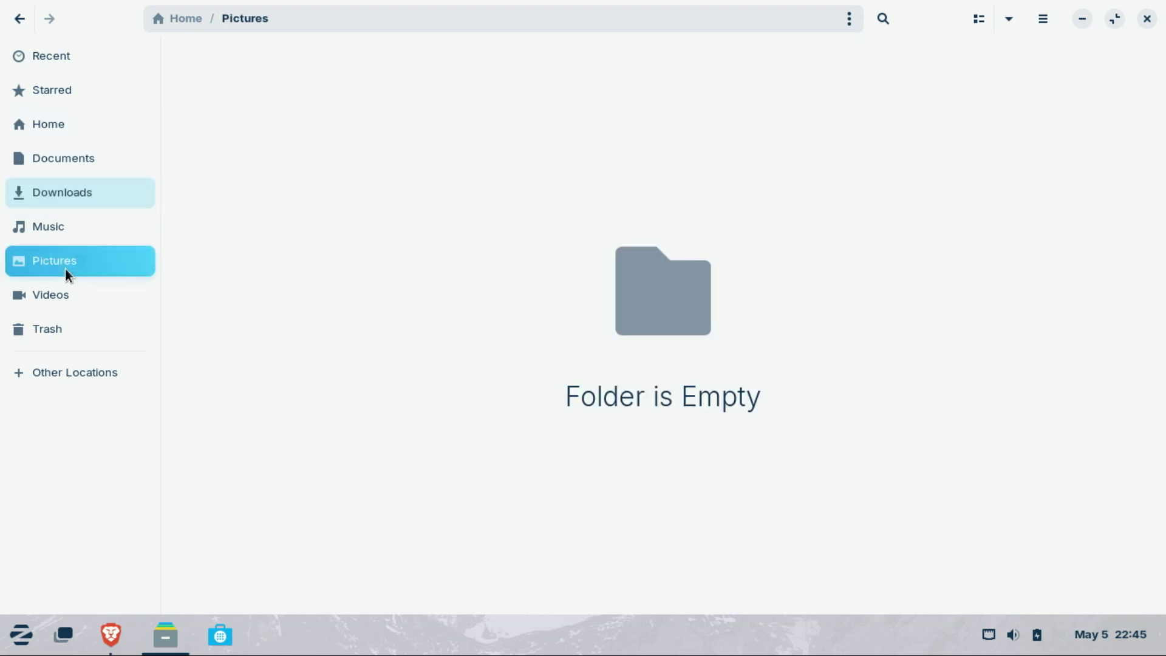
pyautogui.click(70, 291)
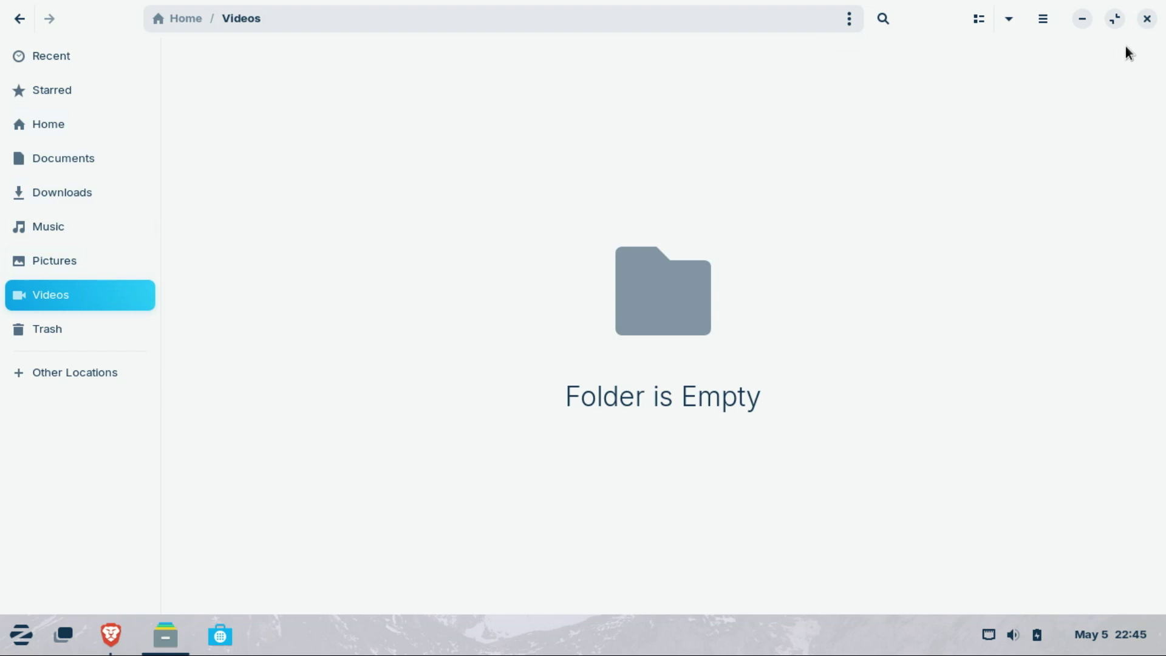
pyautogui.click(1146, 22)
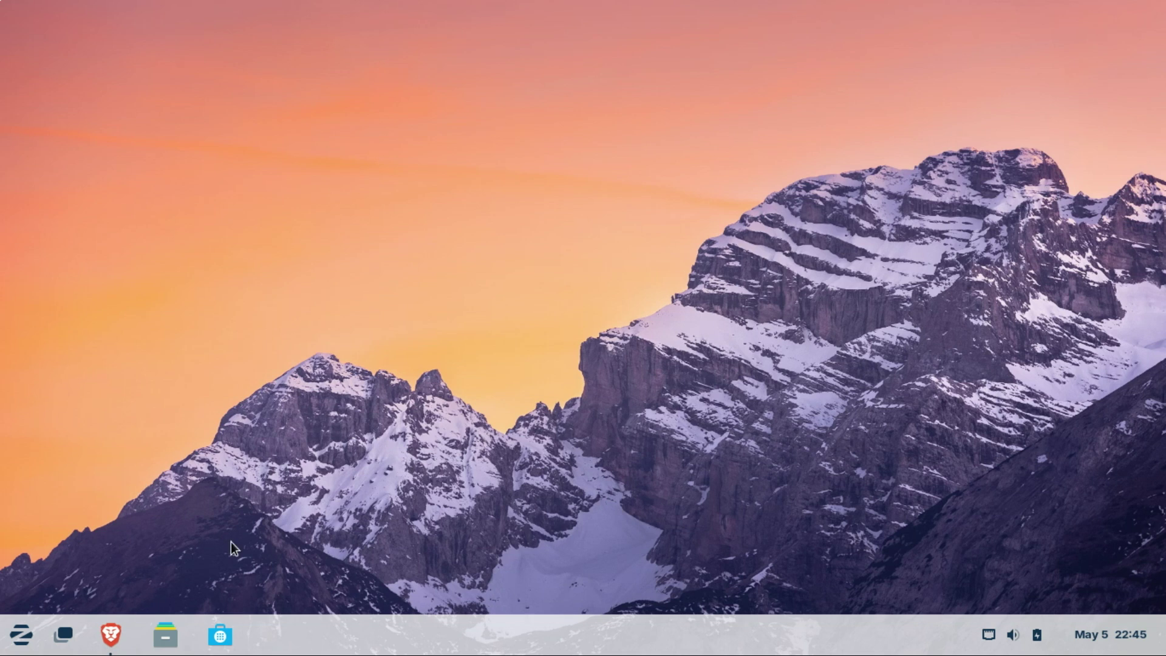
# Step: Reopen Files on Downloads and view the context menus for the Notepad++ installer and the folder
pyautogui.click(175, 639)
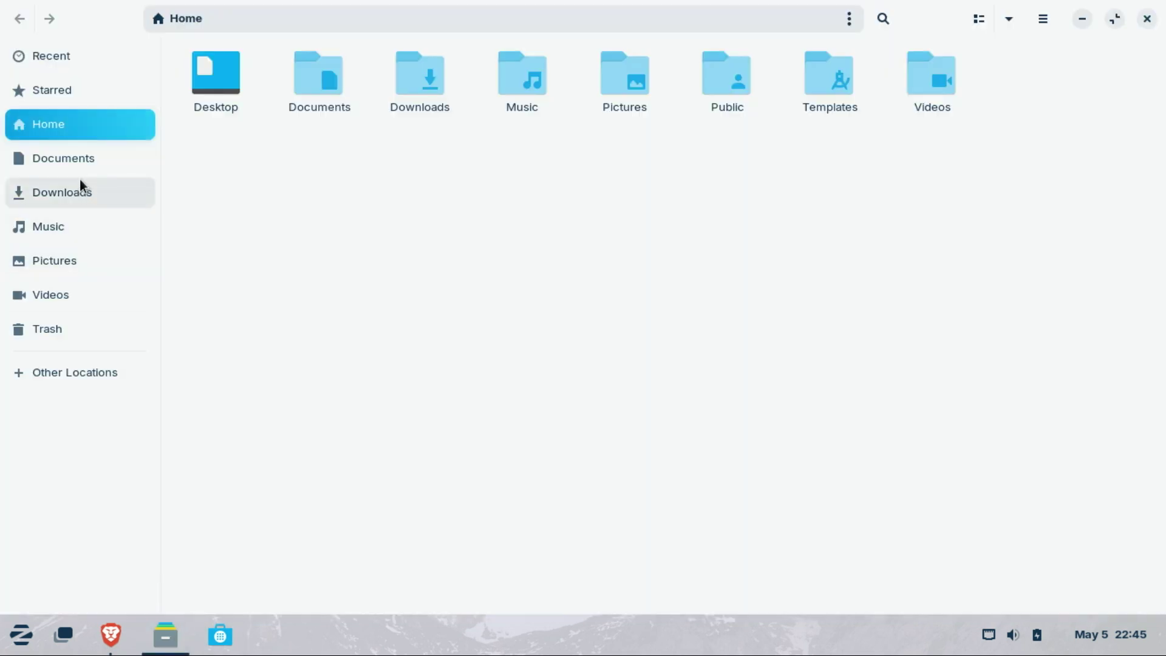
pyautogui.click(76, 196)
pyautogui.rightClick(253, 124)
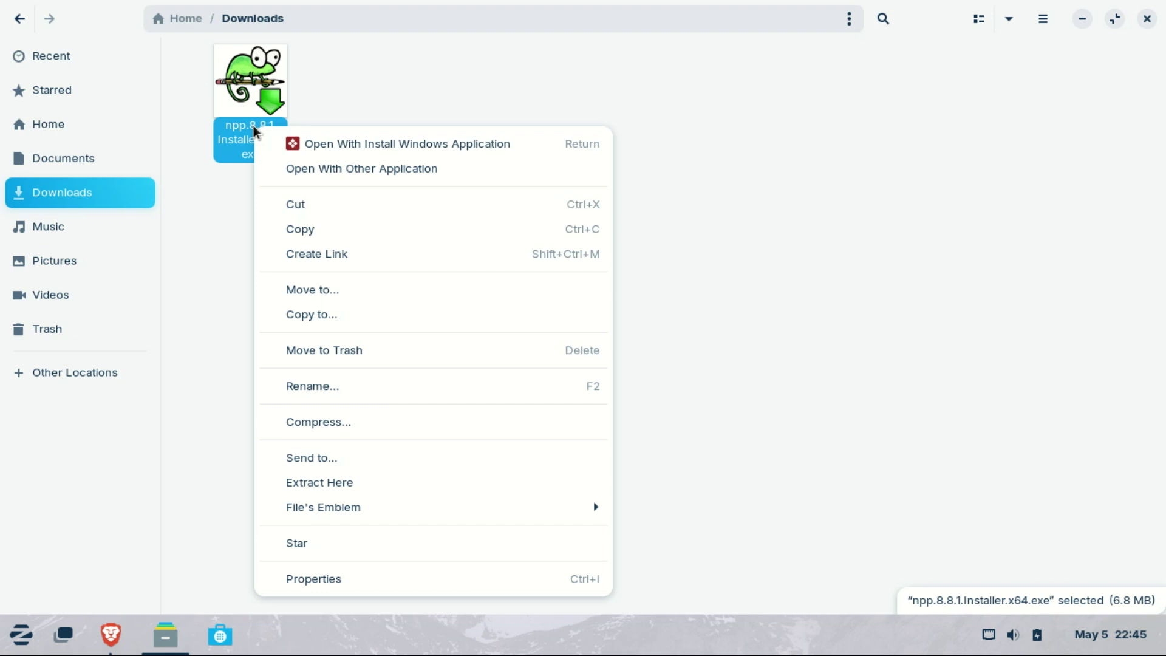
pyautogui.click(716, 218)
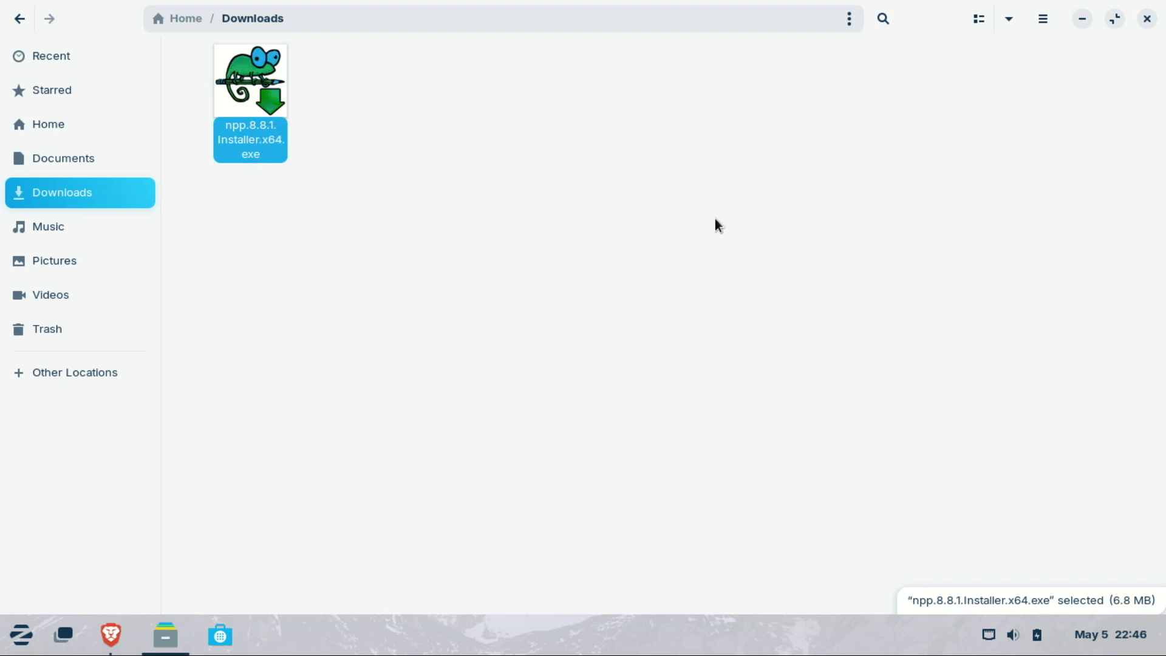
pyautogui.rightClick(715, 219)
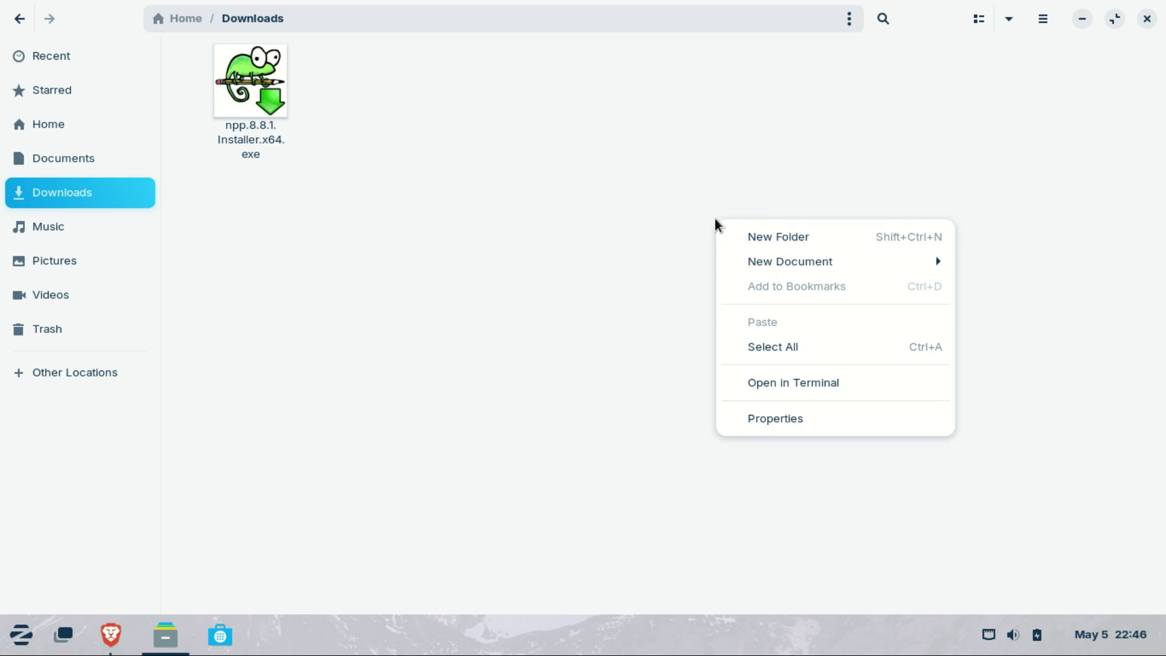
pyautogui.click(629, 138)
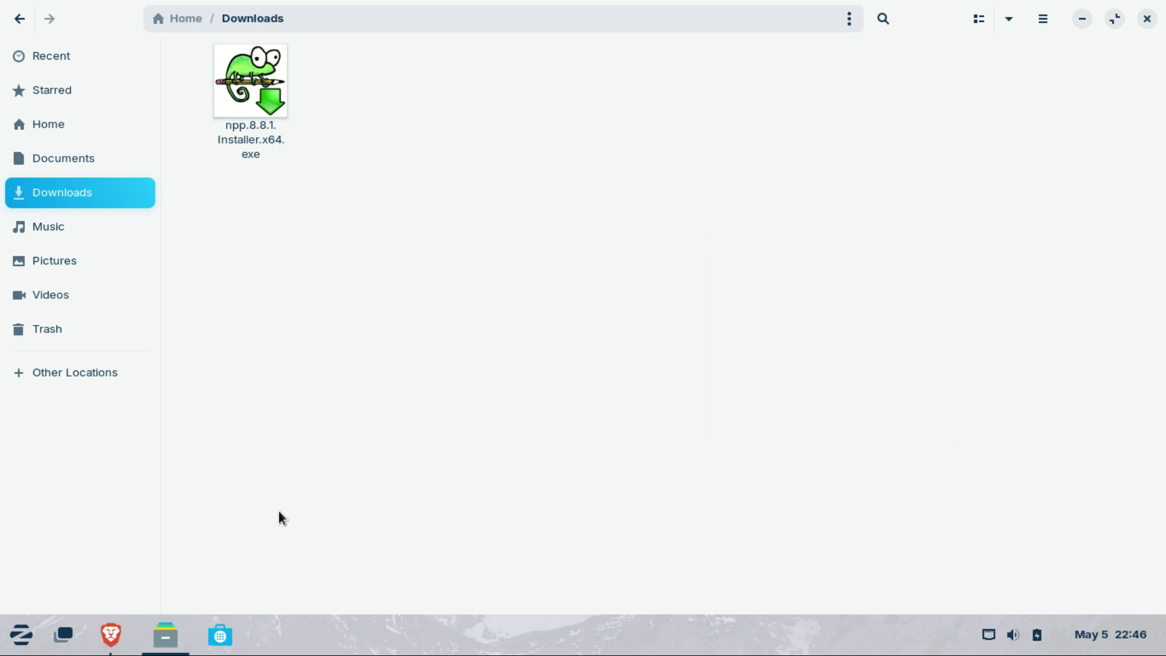